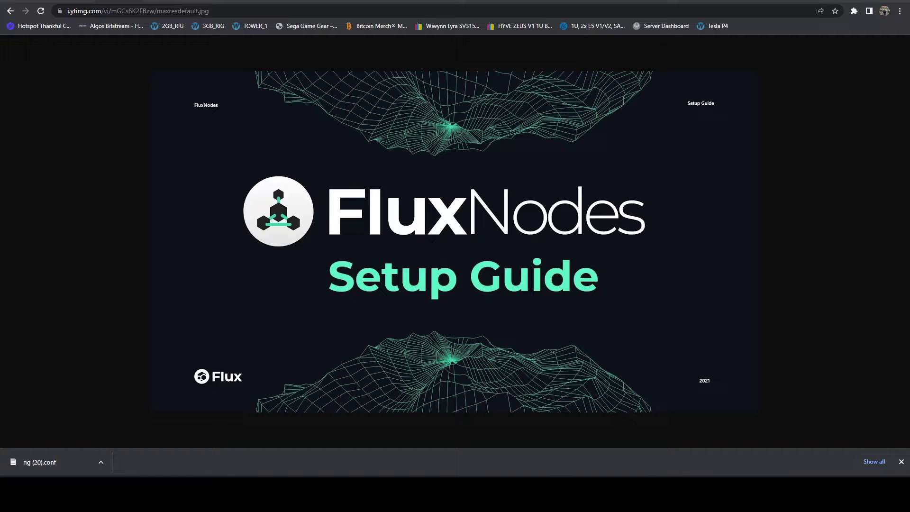
Step: Return through the farm's Workers list to the FLUX_NODE worker overview, showing VERUSHASH on the Radeon Pro WX 5100
left_click(10, 10)
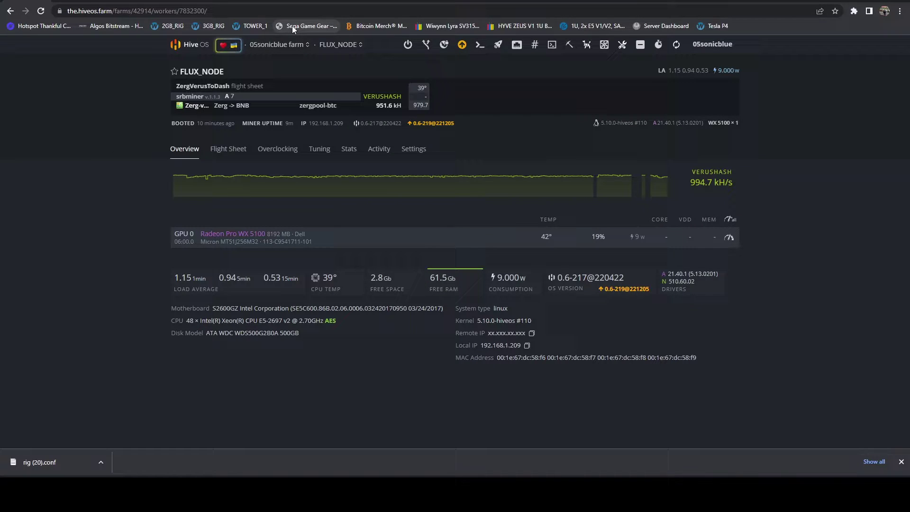
left_click(277, 44)
left_click(279, 97)
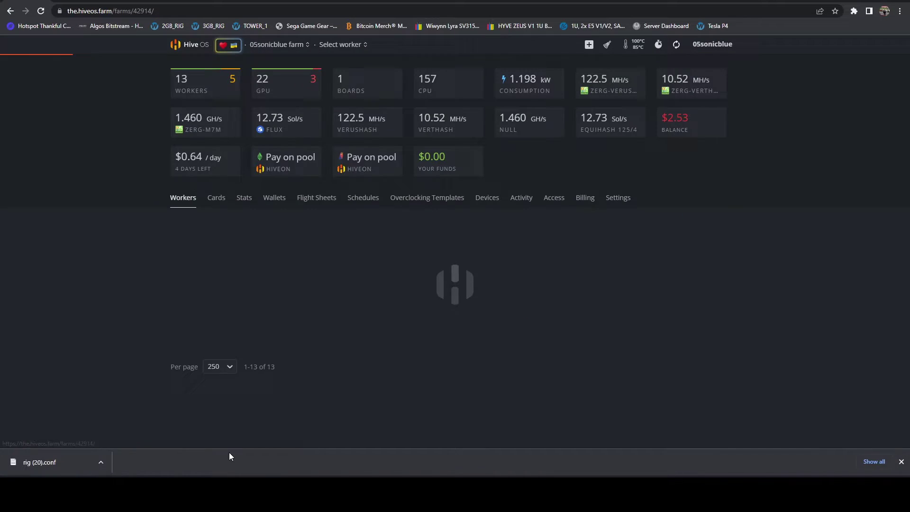
scroll(490, 217, "down", 2)
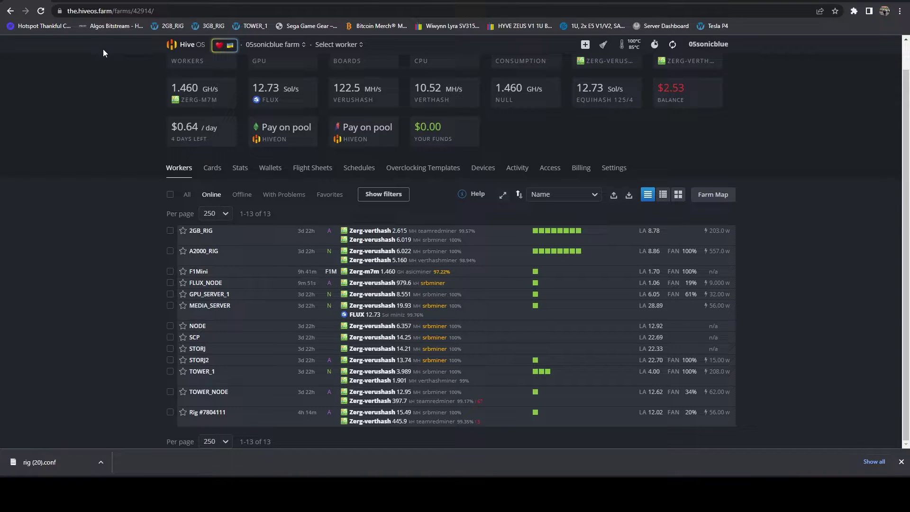
left_click(126, 2)
left_click(204, 283)
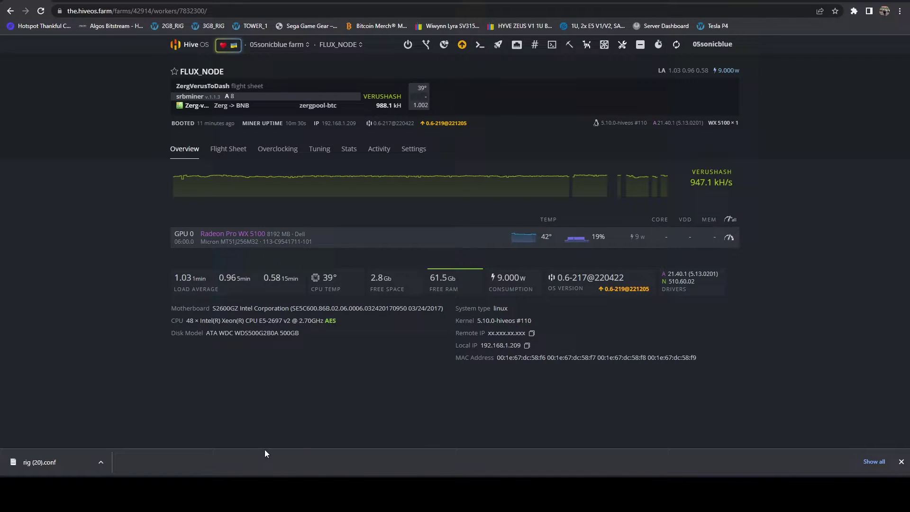
Step: Start a PuTTY SSH connection to host 192.168.1.209
right_click(237, 492)
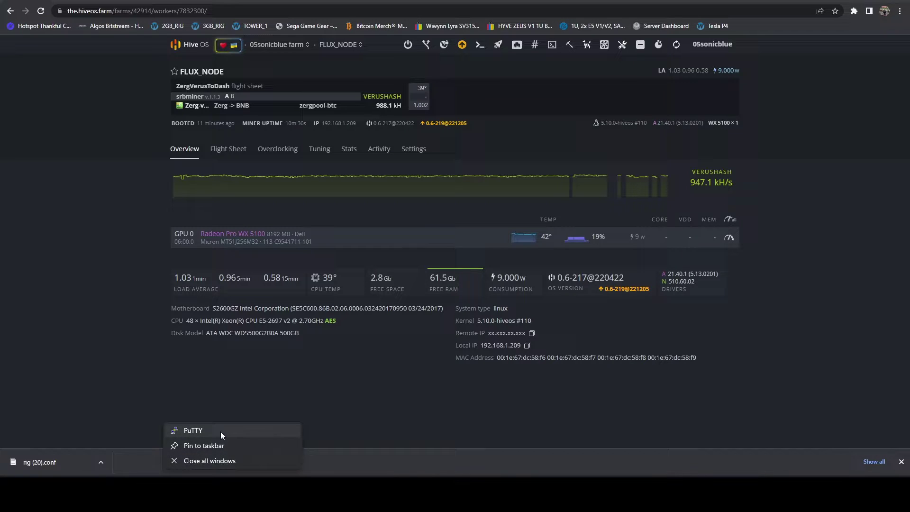
left_click(175, 422)
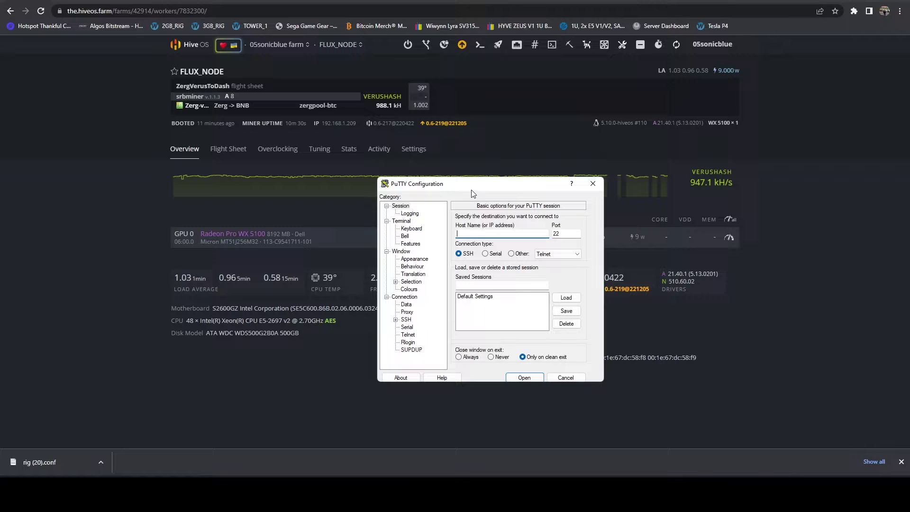
type("192.168.1.209")
key("Return")
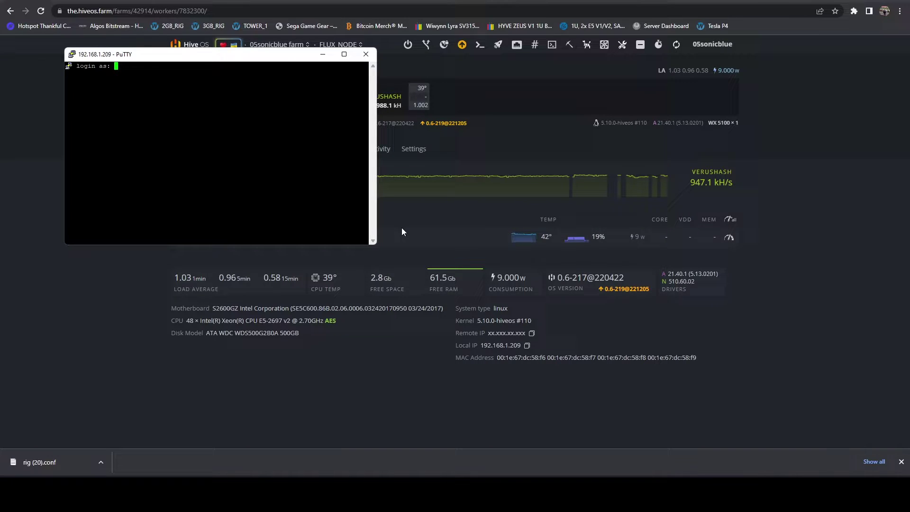
Step: Log in to the rig with its login name and password
type("user")
key("Return")
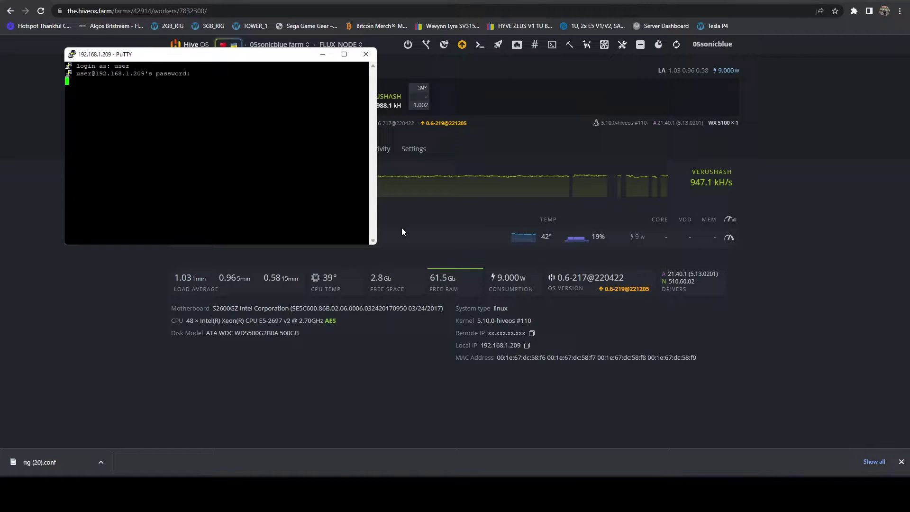
key("Return")
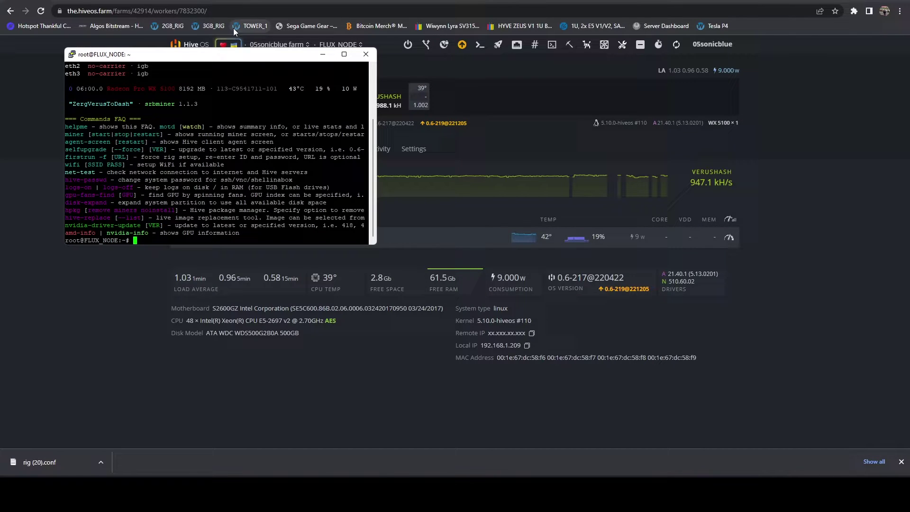
Step: Run the disk-expand and apt upgrade command installing sysbench, curl, libssl1.0-dev and npm, then maximize PuTTY
left_click_drag(199, 54, 360, 78)
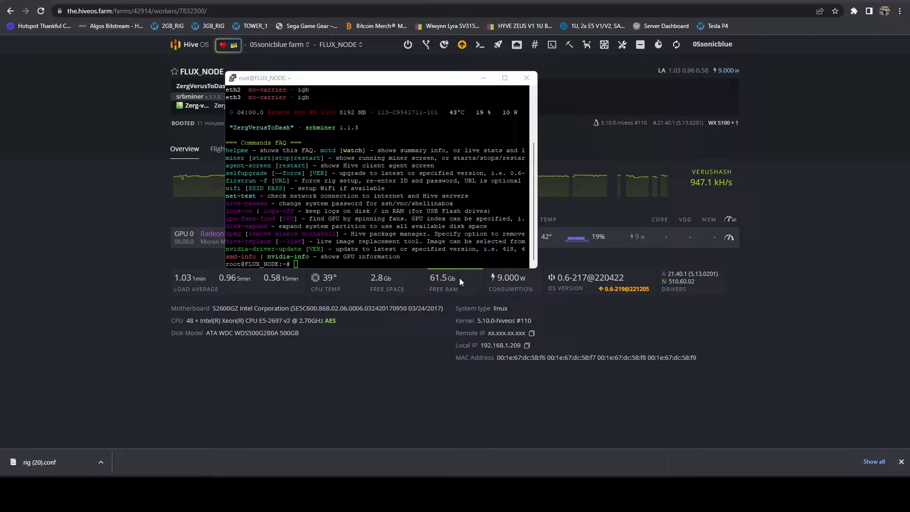
right_click(395, 199)
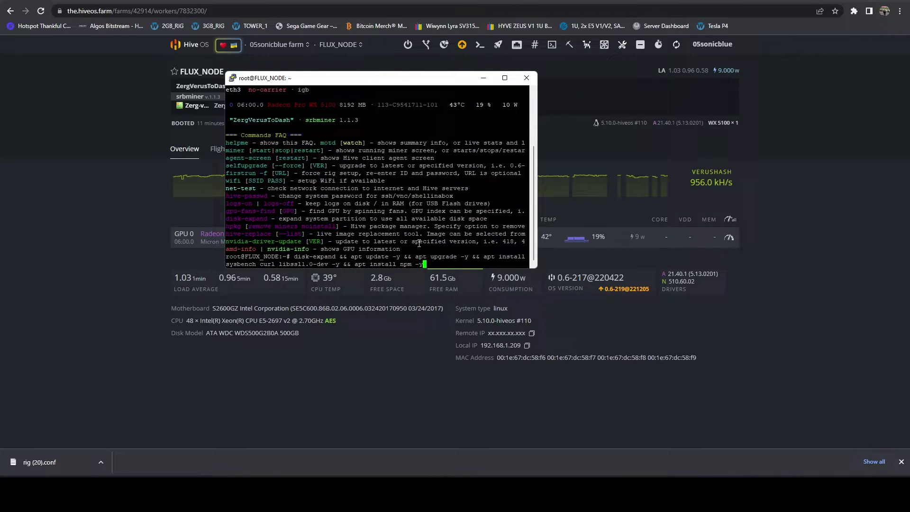
key("Return")
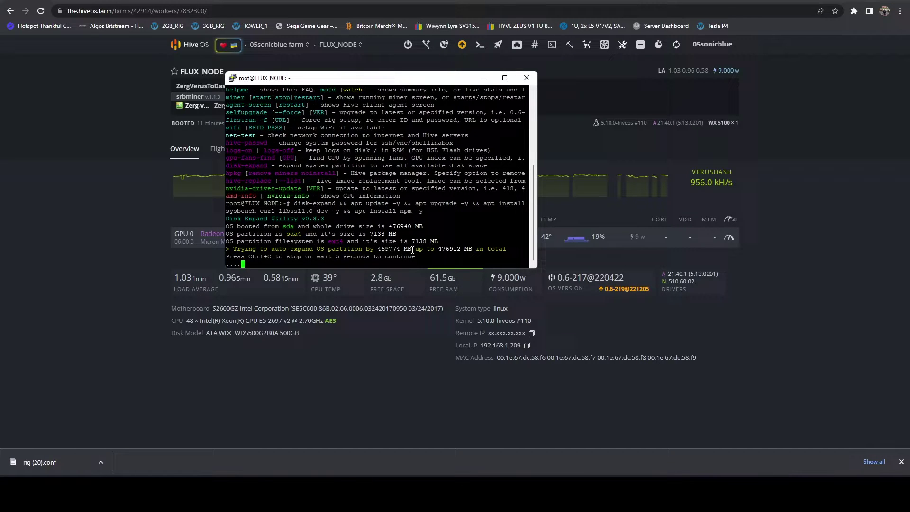
left_click(505, 77)
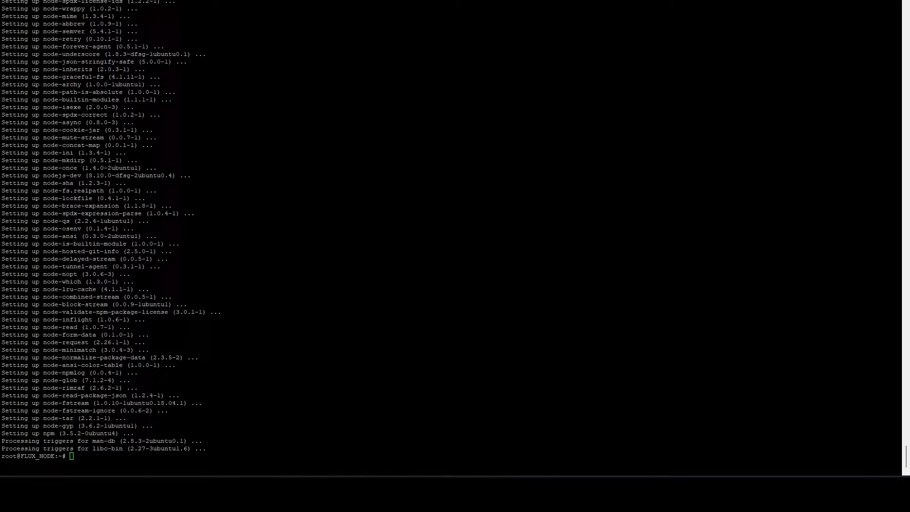
Step: Install Speedtest CLI via packagecloud and run it, getting about 85.40 Mbps down and 93.42 Mbps up
right_click(337, 353)
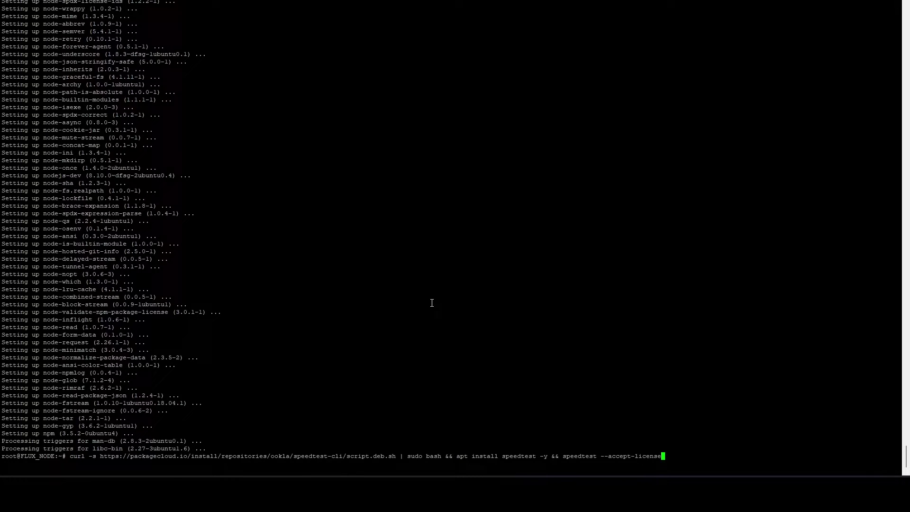
key("Return")
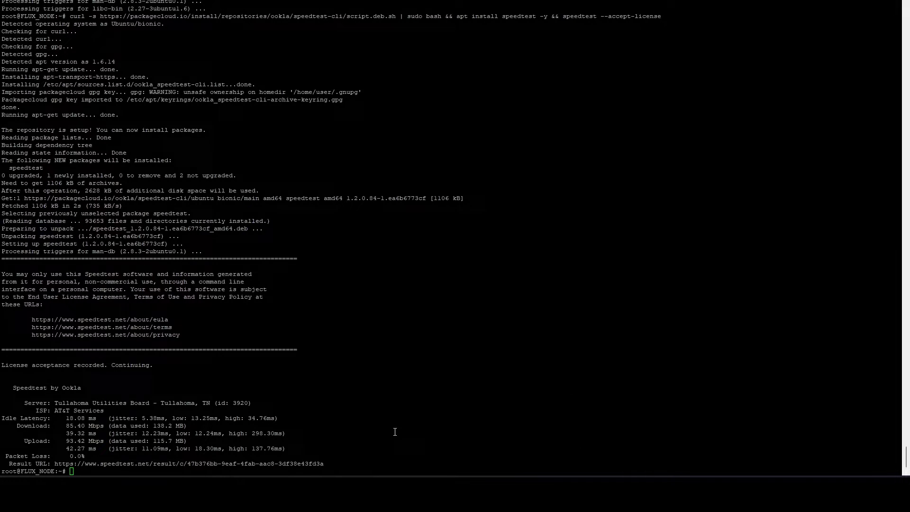
Step: Run the sysbench CPU test, scoring 82.58 events per second over 20 seconds
right_click(342, 439)
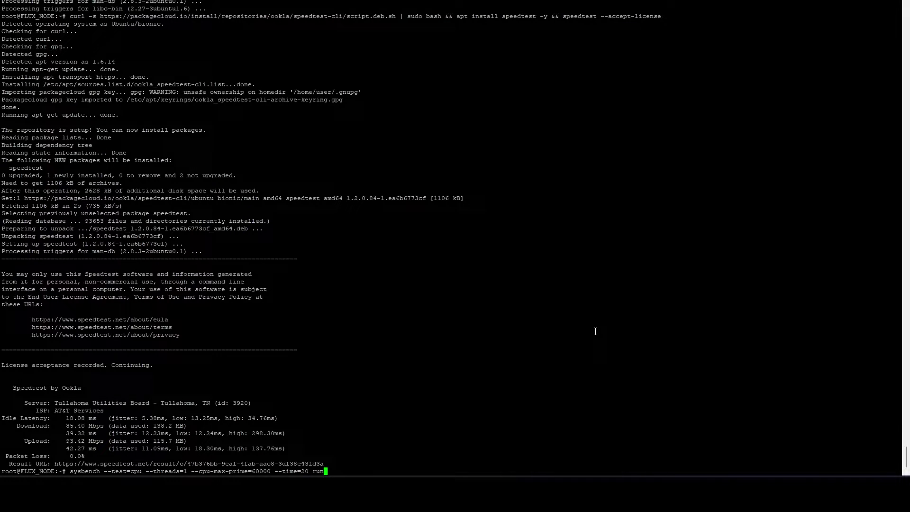
key("Return")
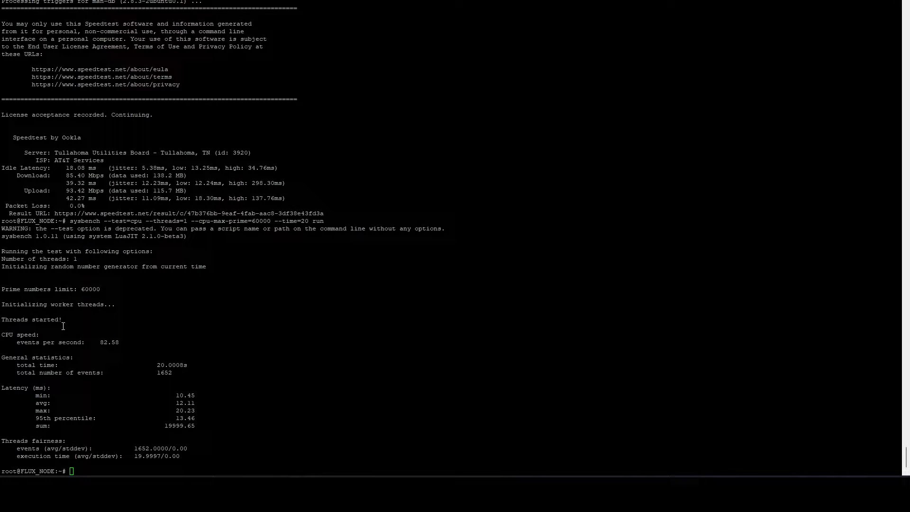
Step: Run the dd disk write test, writing 1.1 GB at 213 MB/s
left_click(272, 455)
right_click(271, 454)
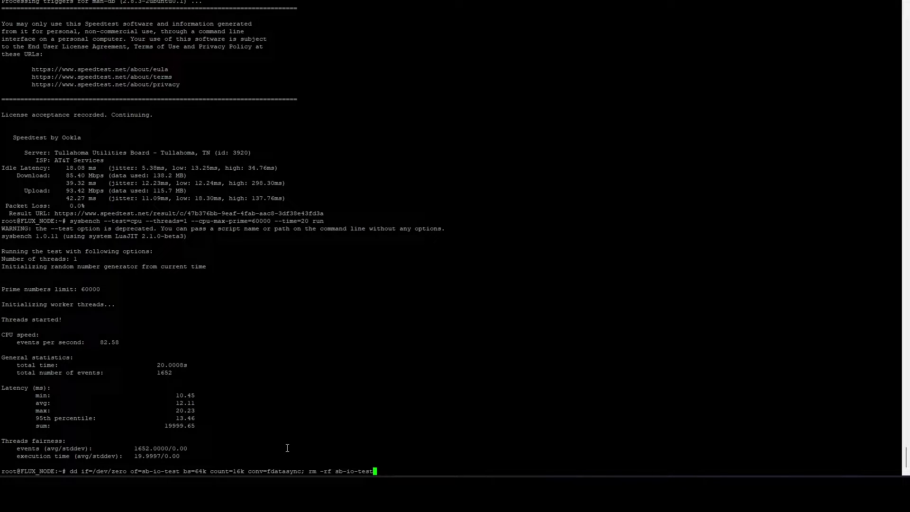
key("Return")
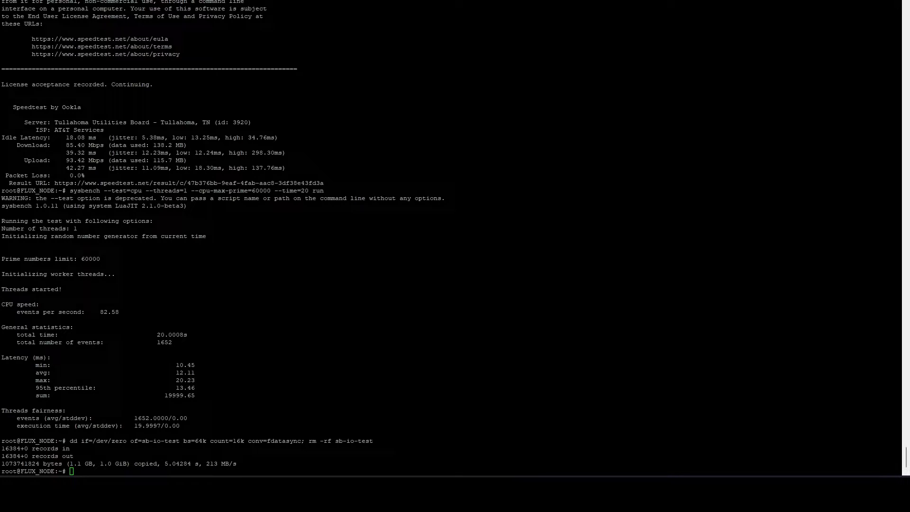
Step: Run the bash curl multitoolbox.sh command to show the Multitoolbox v7.4 menu
right_click(167, 441)
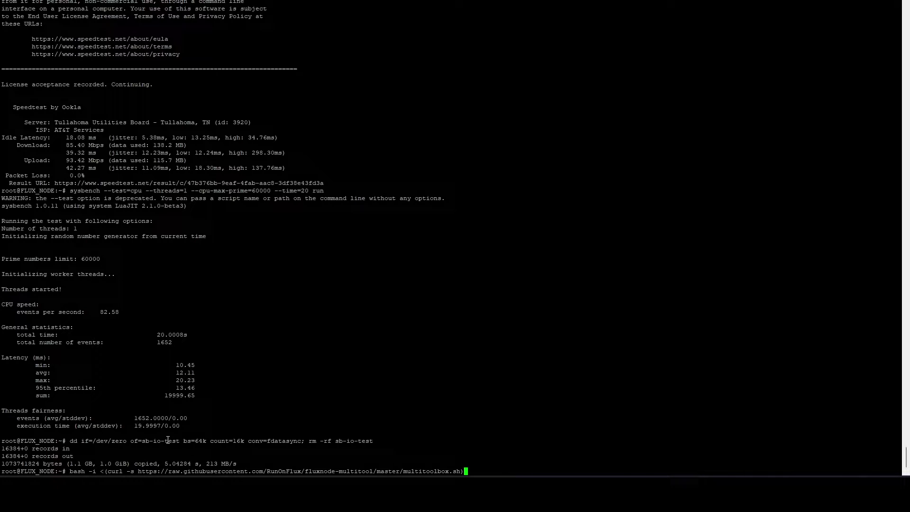
key("Return")
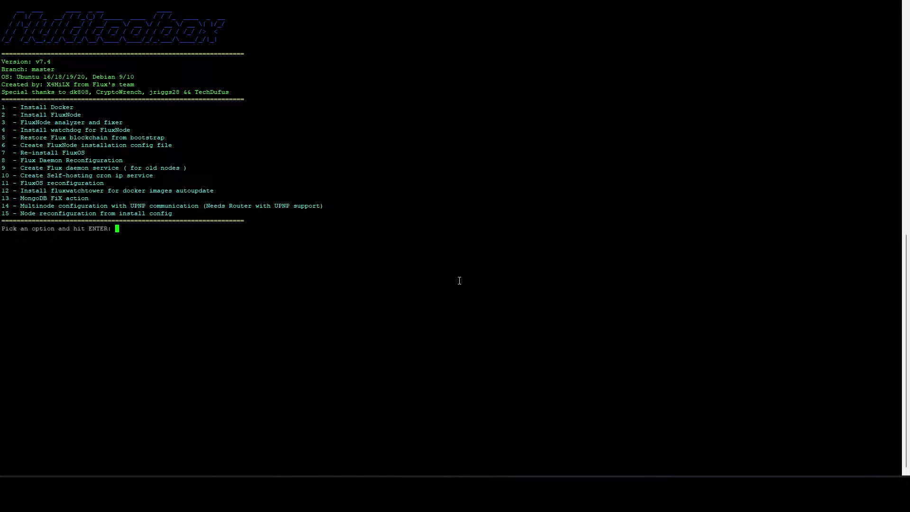
Step: Choose option 1, Install Docker, and set the new flux_node user's password
type("1")
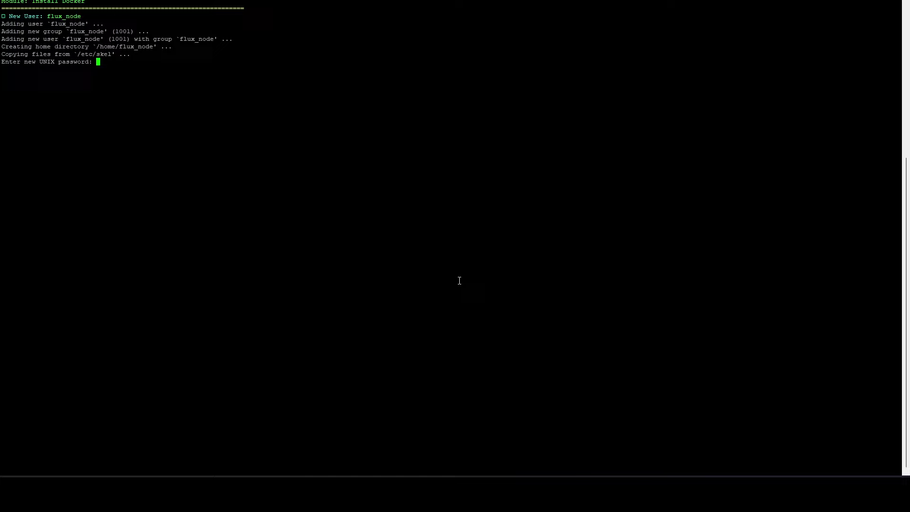
key("Return")
key("Return")
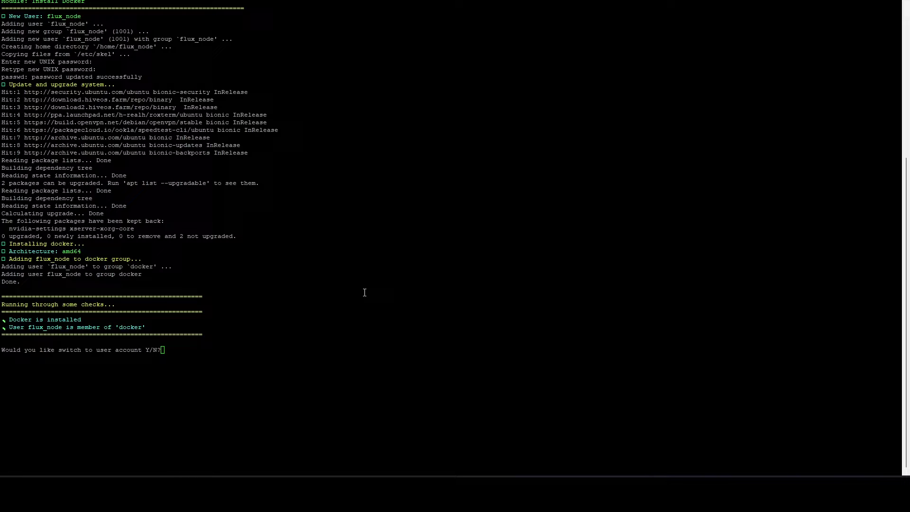
Step: Switch to the flux_node account and paste the Multitoolbox launch command again
left_click(389, 384)
type("Y")
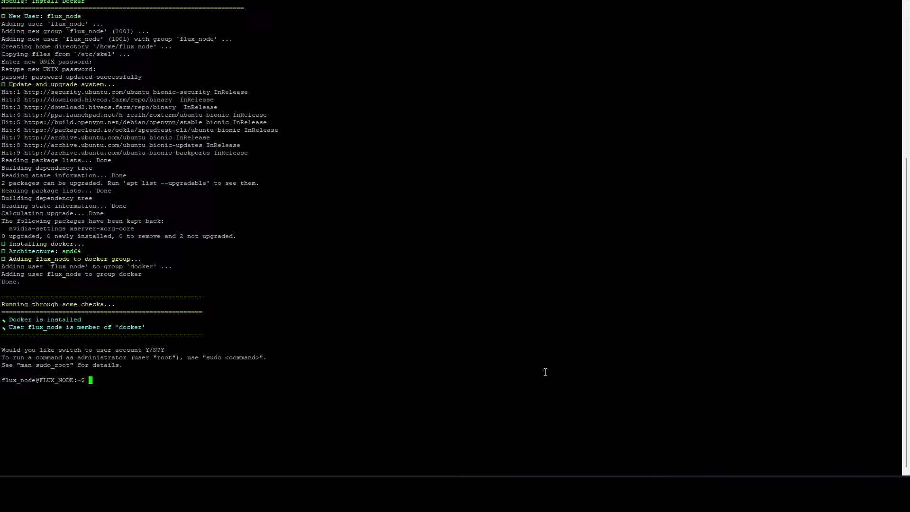
right_click(317, 362)
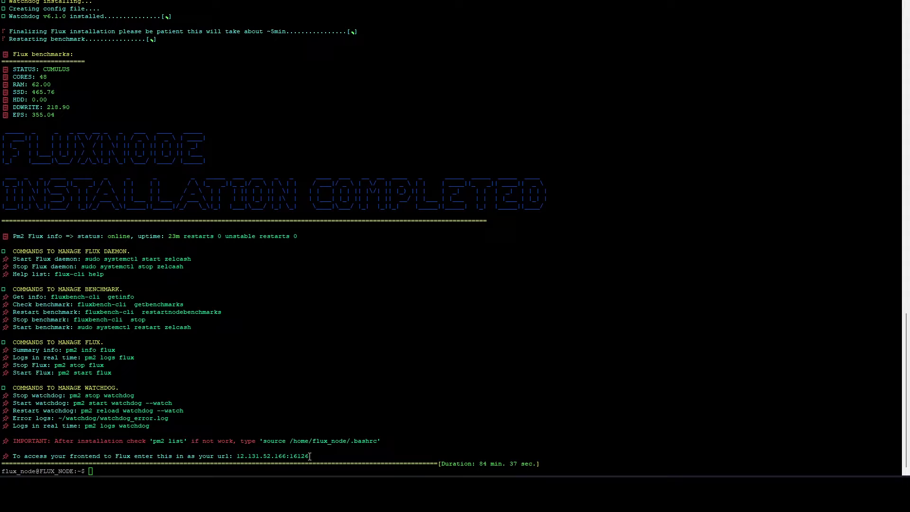
Step: Load the FluxOS Dashboard in Chrome at 192.168.1.209:16126, replacing the public IP 12.131.52.166
left_click_drag(309, 456, 238, 456)
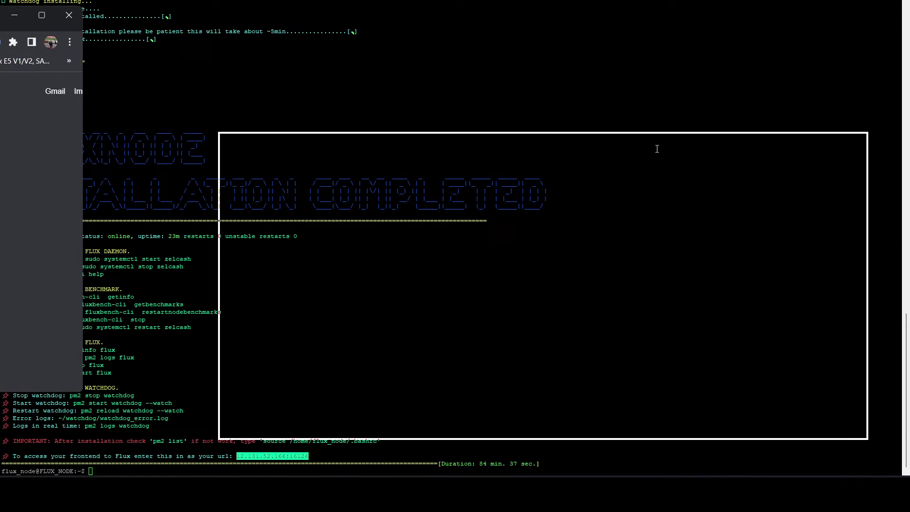
type("12.131.52.166:16126")
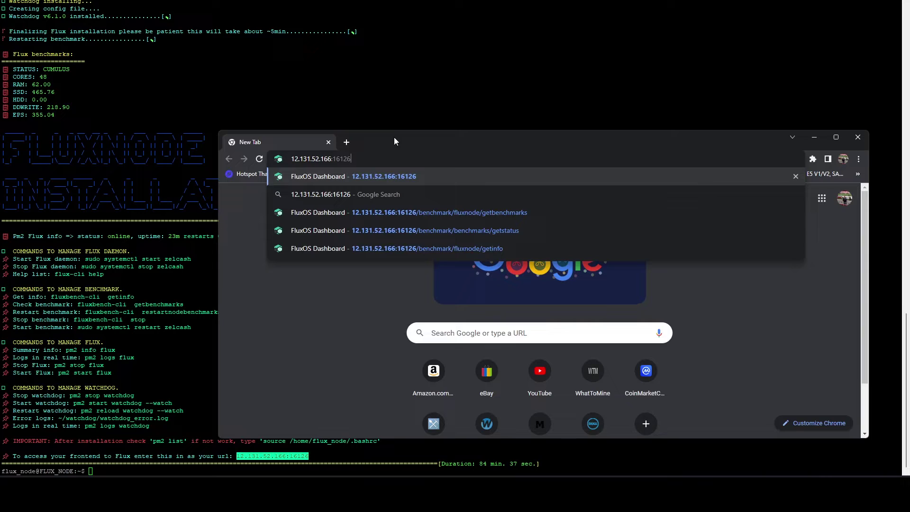
key("Home")
key("shift+Right")
key("shift+Right")
key("shift+Right")
key("shift+Right")
key("shift+Right")
key("shift+Right")
key("shift+Right")
key("shift+Right")
key("shift+Right")
key("shift+Right")
key("shift+Right")
key("shift+Right")
key("shift+Right")
type("192.16")
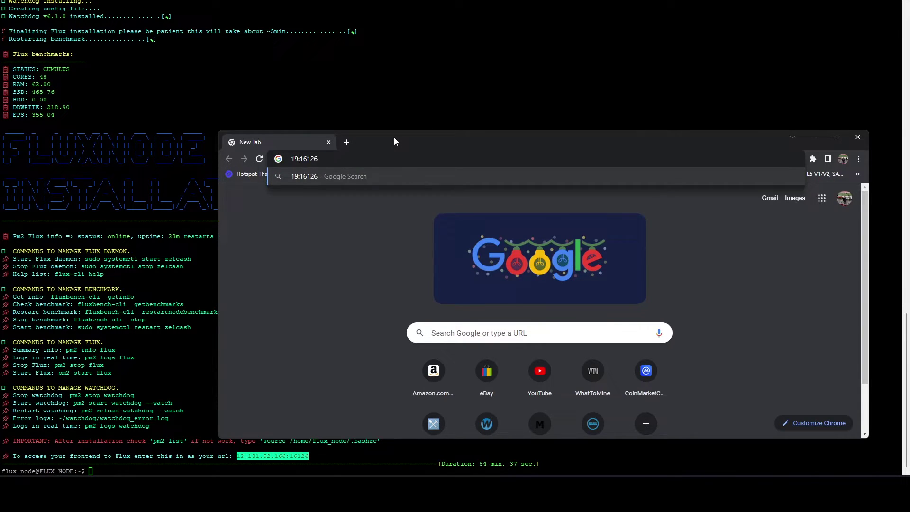
type("8.1.")
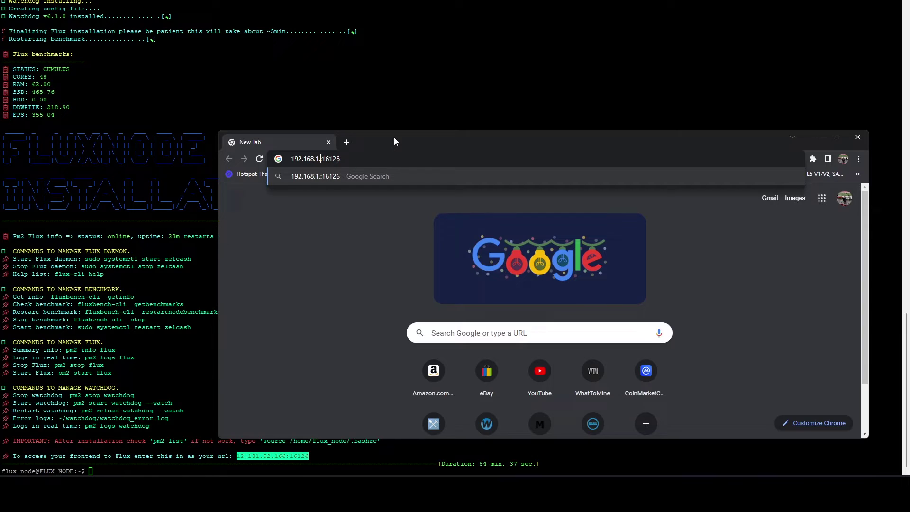
type("2")
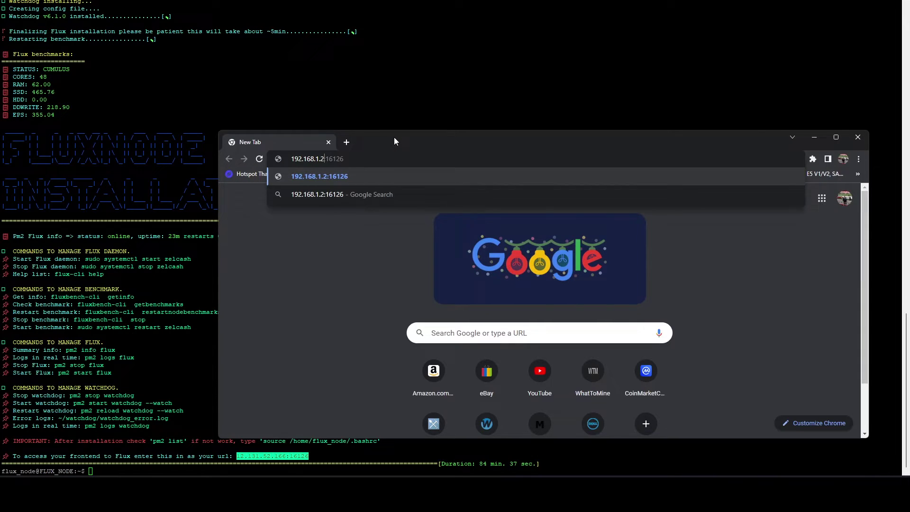
type("0")
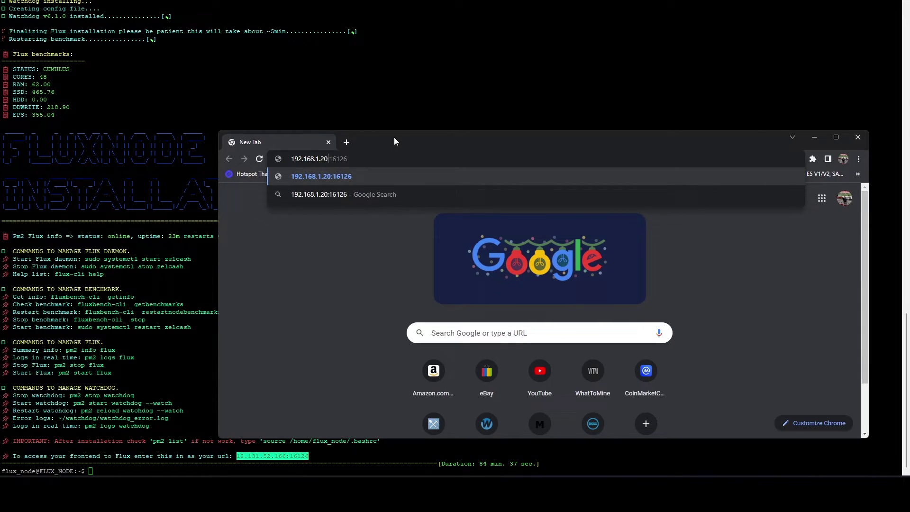
type("9")
key("Return")
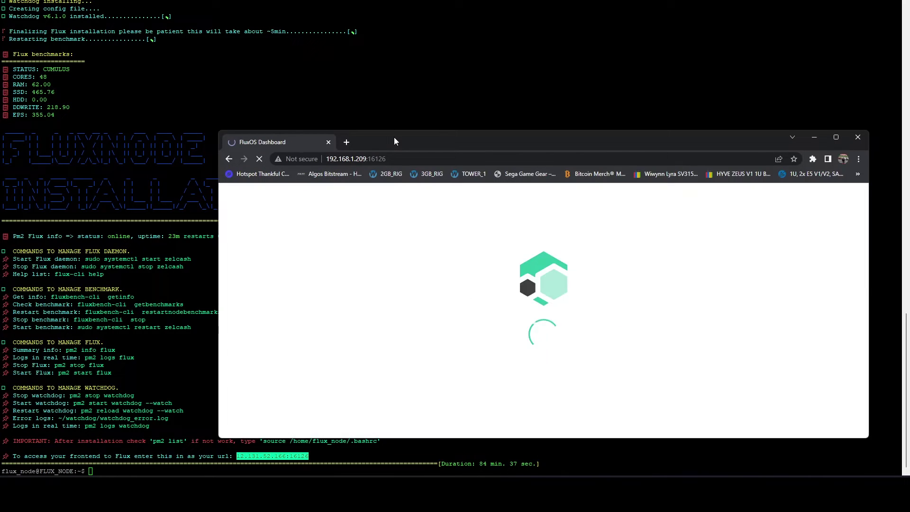
Step: Maximize the FluxOS Dashboard and review the FluxNode benchmark info and CUMULUS benchmark results
double_click(532, 141)
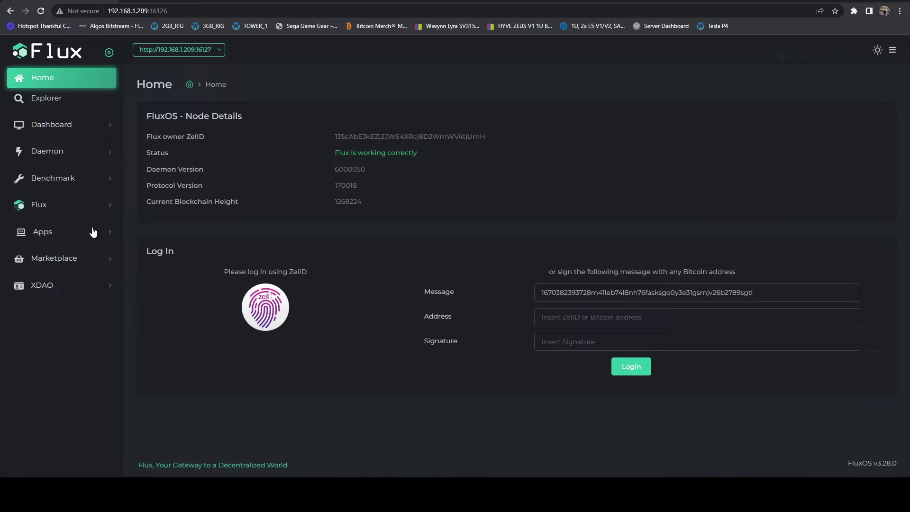
left_click(77, 179)
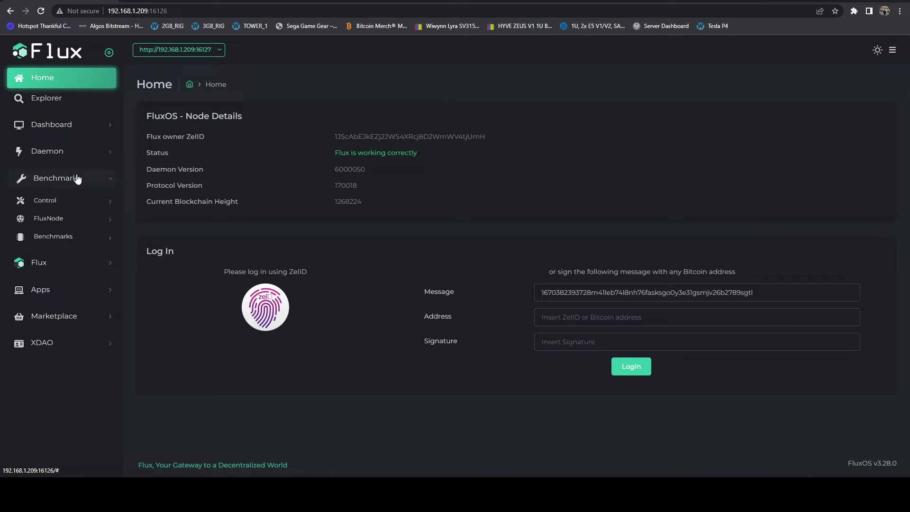
left_click(68, 219)
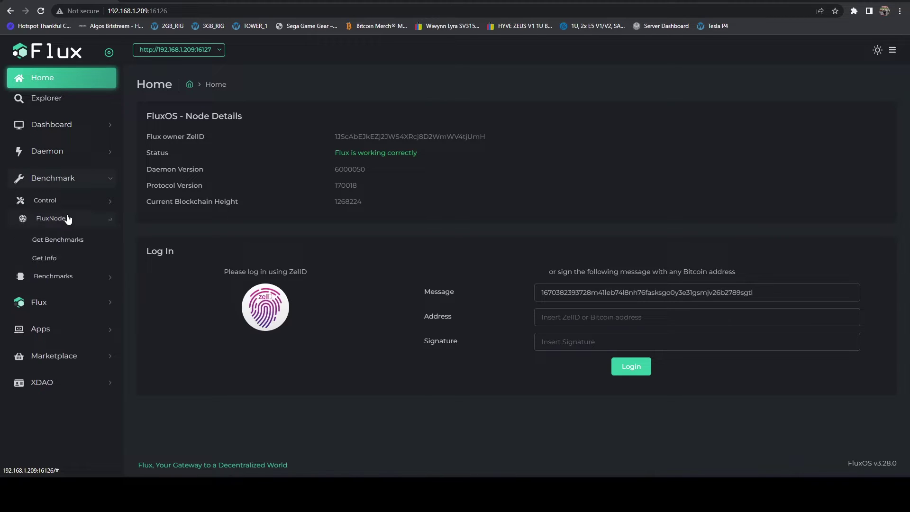
left_click(55, 263)
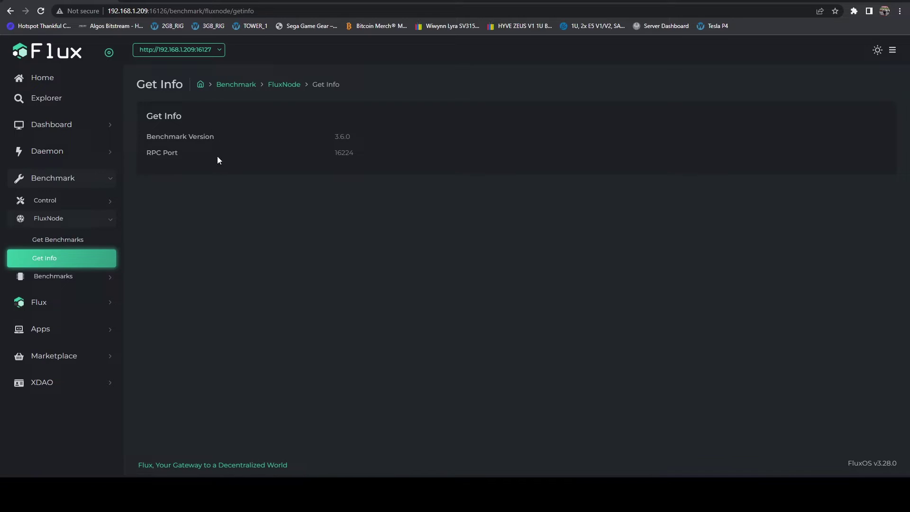
left_click(72, 239)
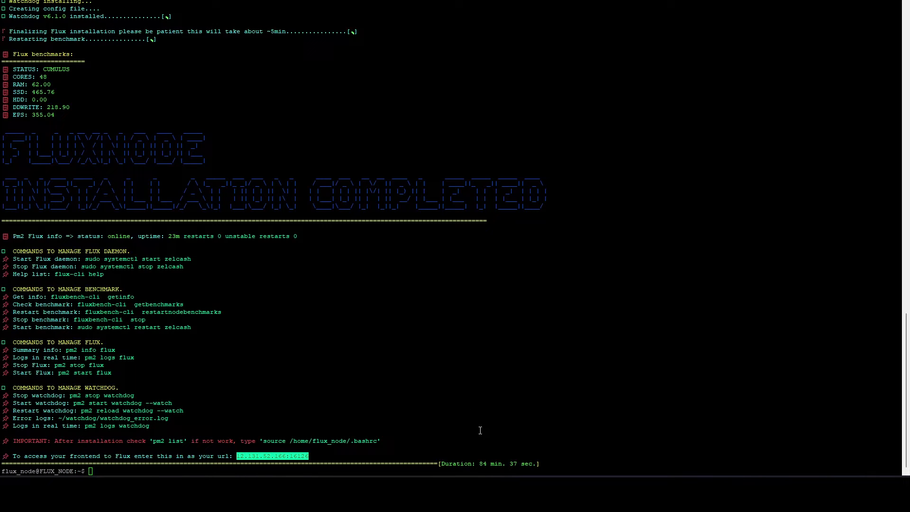
left_click(493, 411)
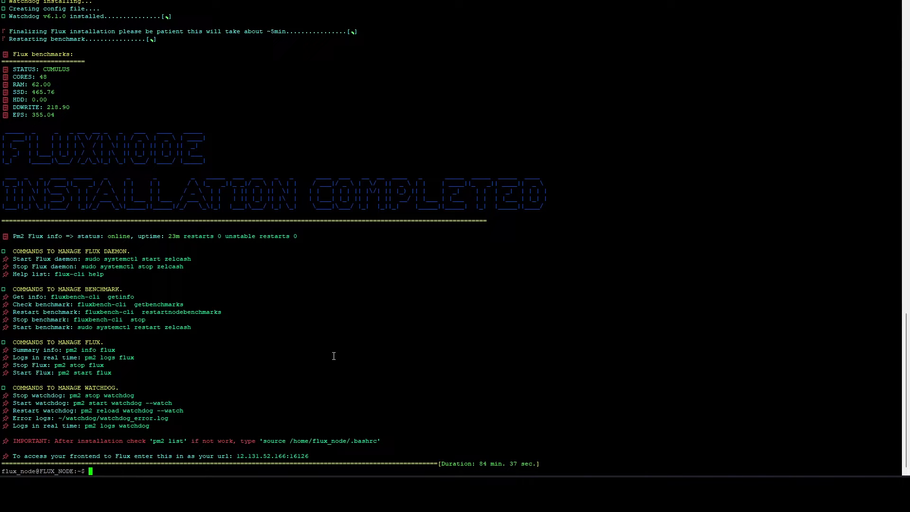
Step: Reboot the rig with the reboot command in the terminal
type("reboo")
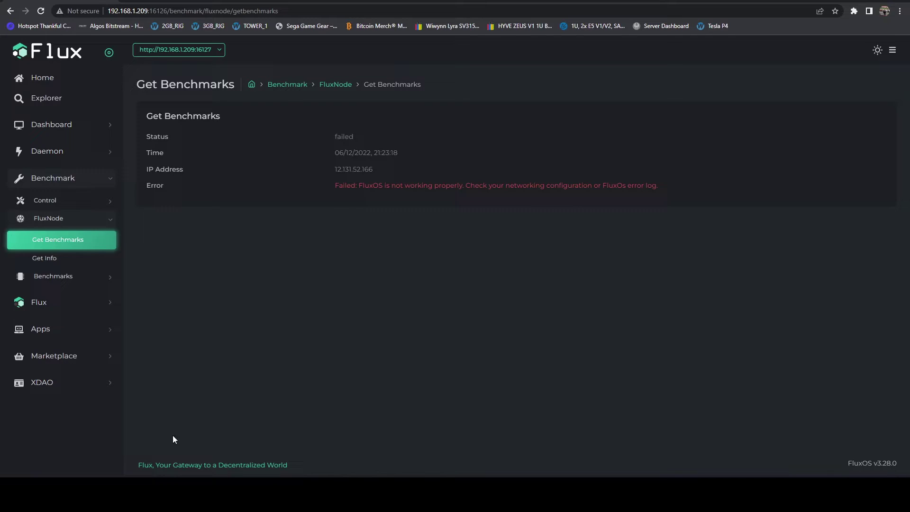
Step: Reload the Get Benchmarks page with F5 to get an updated run
key("F5")
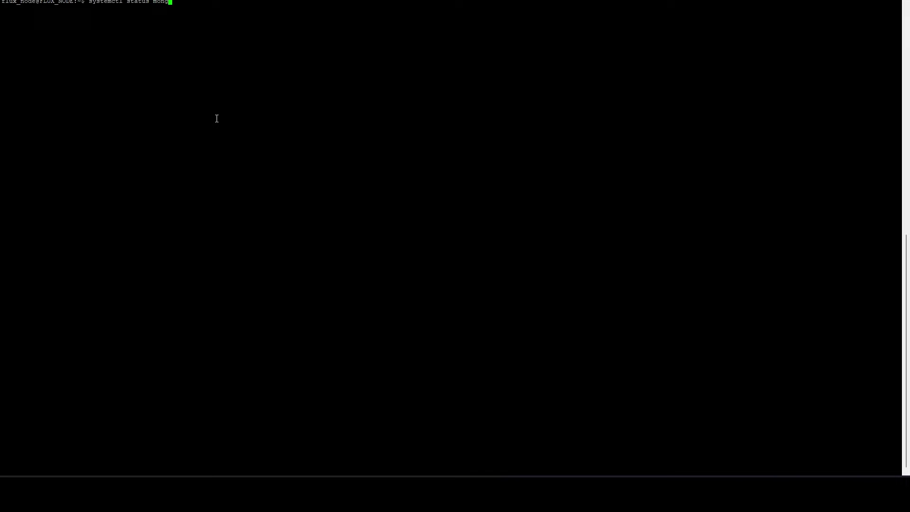
Step: Check mongod.service status, run mongod manually as the mongodb user, and prepare sudo mkdir /mongodblog
key("Tab")
key("Return")
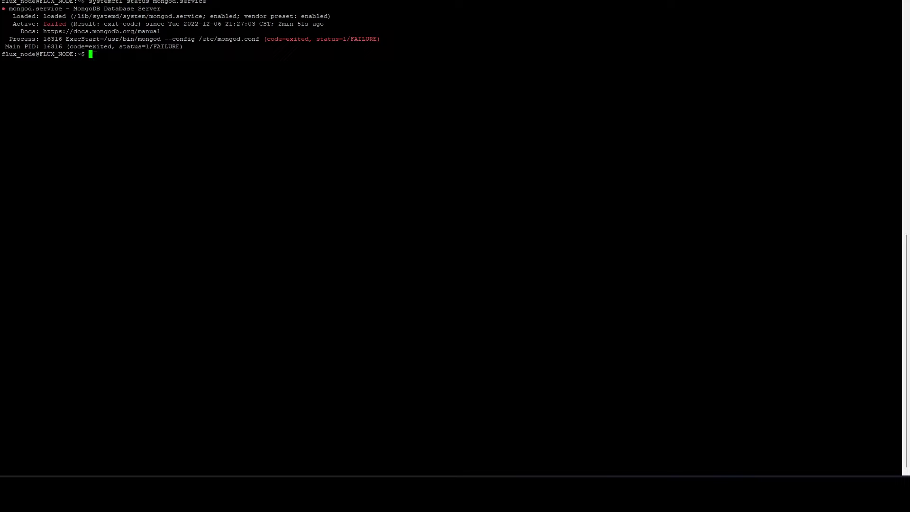
right_click(139, 61)
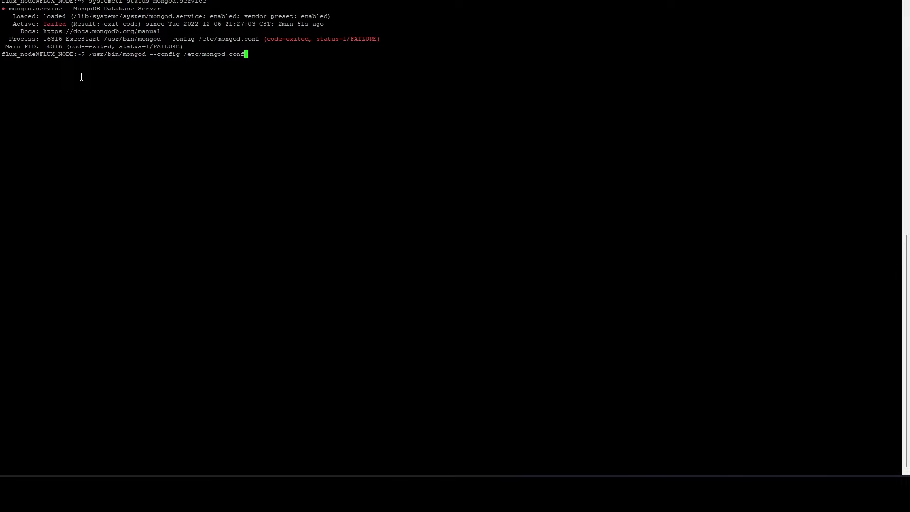
key("Home")
type("sudo -")
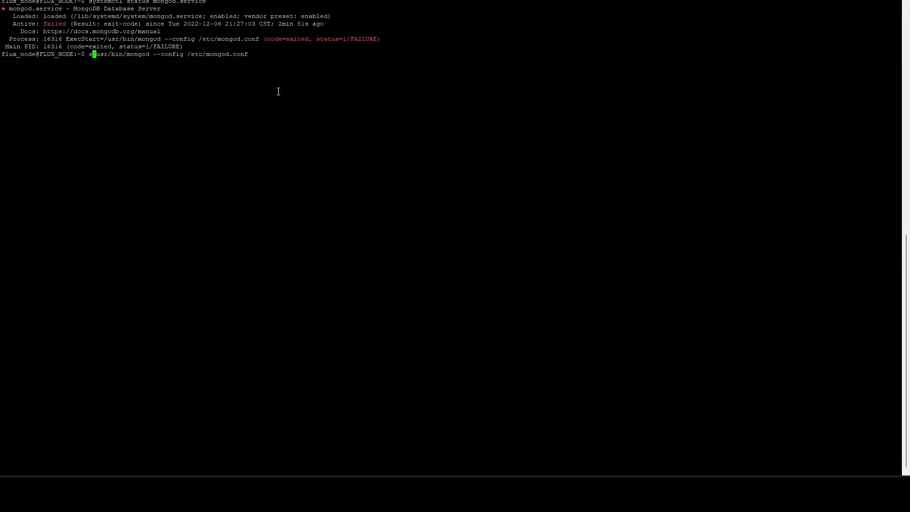
type("u mongodb")
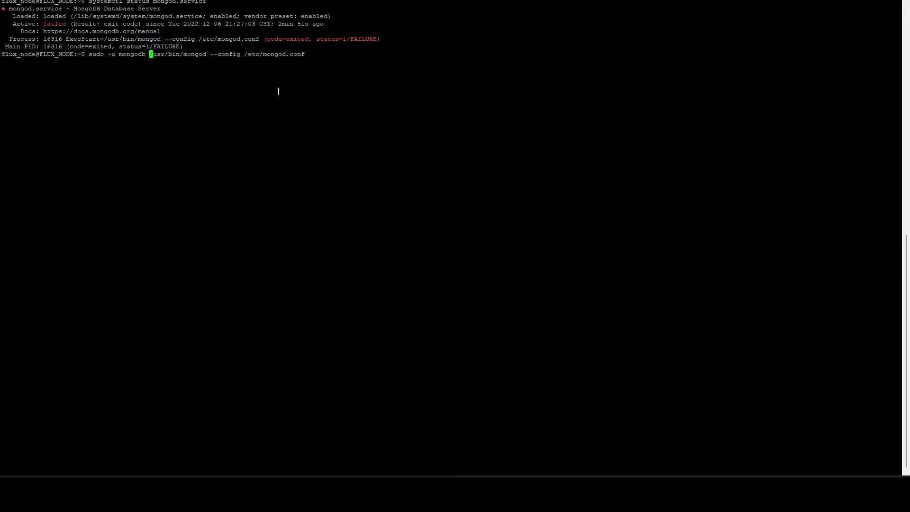
key("Return")
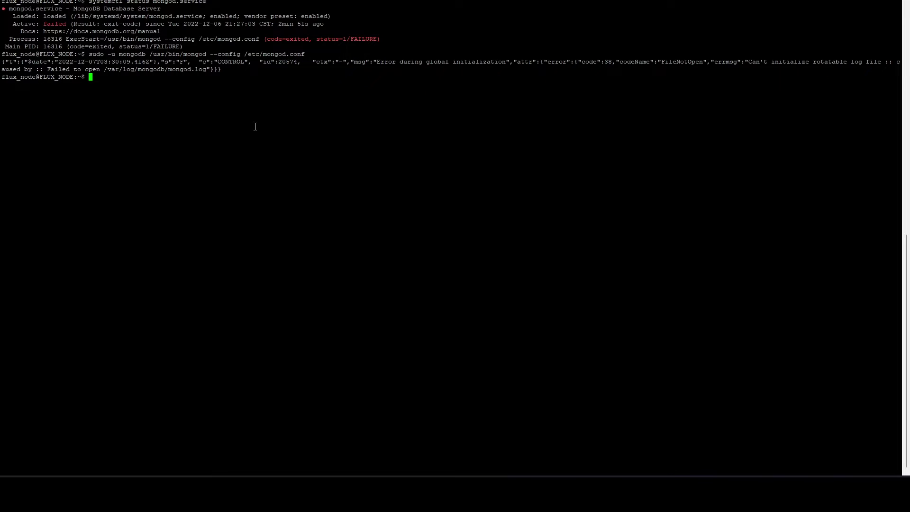
type("sudo mkdir /mongodblog")
Step: Create /mongodblog and recursively set its owner to mongodb:mongodb
key("Return")
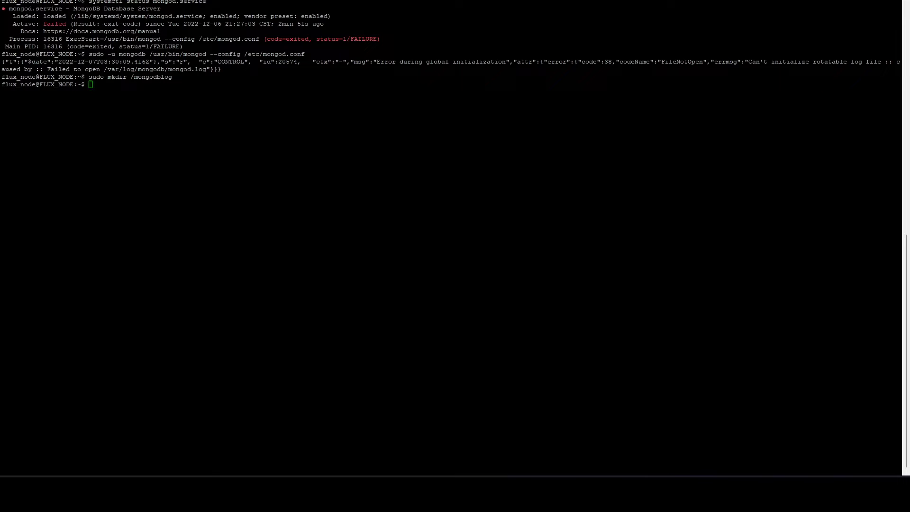
left_click(703, 287)
type("sudow")
key("BackSpace")
type("chh")
key("BackSpace")
type("own -R mongodb")
key("BackSpace")
type(":mongodb /mon")
key("Tab")
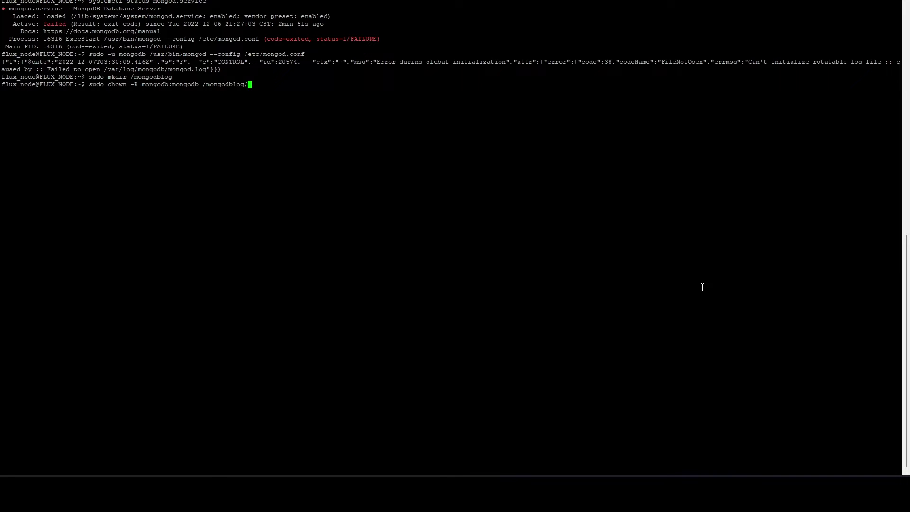
key("BackSpace")
key("Return")
Step: Rerun the mongod start command, which still hits the log-file error, and begin nano /etc/mongod.conf
key("Up")
key("Up")
key("Up")
key("Up")
key("Down")
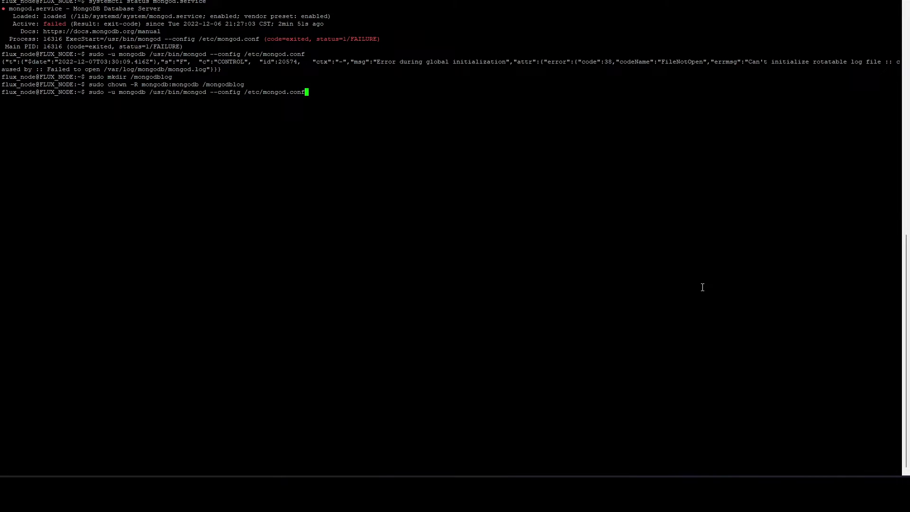
key("Return")
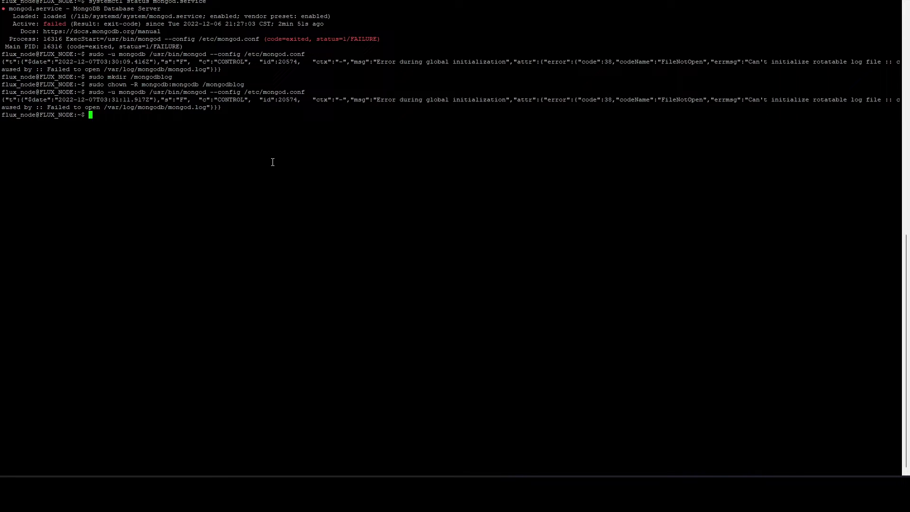
type("nano /etc/mongo")
Step: Open /etc/mongod.conf in nano and edit the log path toward /mongodblog
key("Tab")
key("Return")
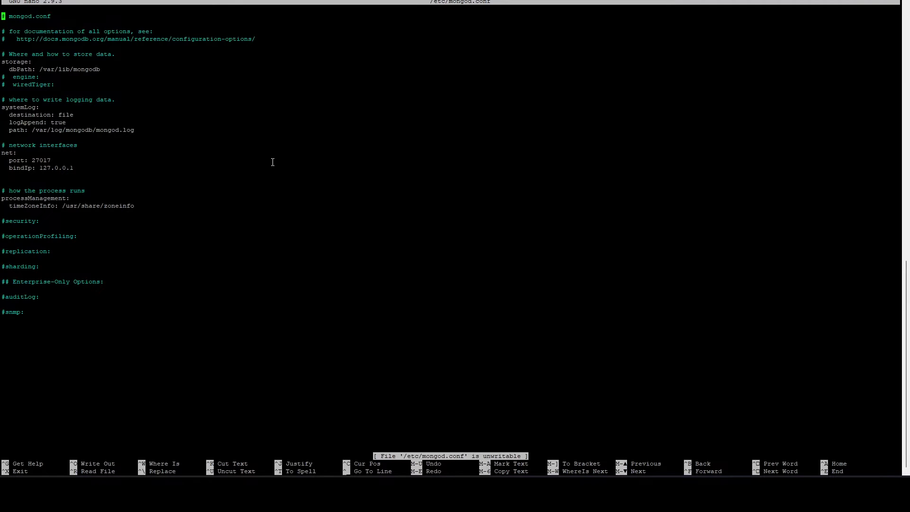
key("Down")
key("Down")
key("Down")
key("Down")
key("Down")
key("Down")
key("Down")
key("Down")
key("Down")
key("Down")
key("Down")
key("Down")
key("Down")
key("Down")
key("Down")
key("Right")
key("Right")
key("Right")
key("Right")
key("Right")
key("Right")
key("Right")
key("Right")
key("Right")
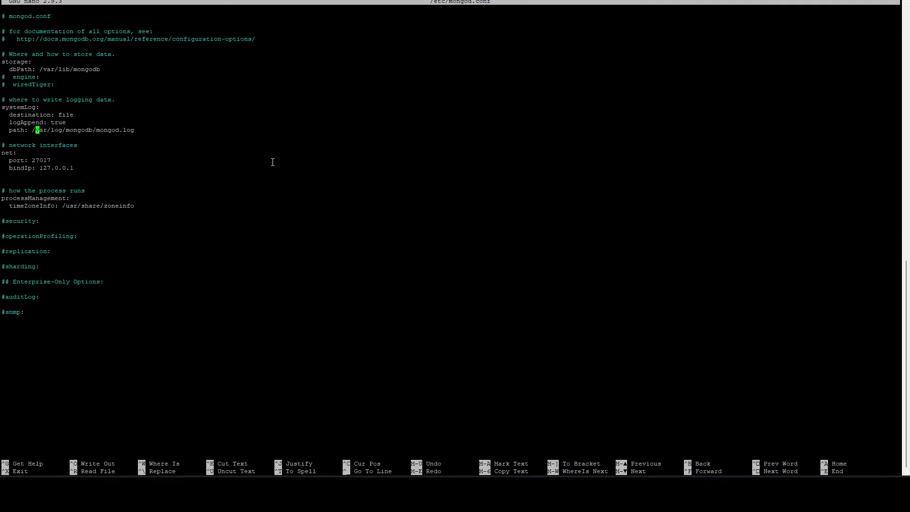
type("mongodb")
type("log.")
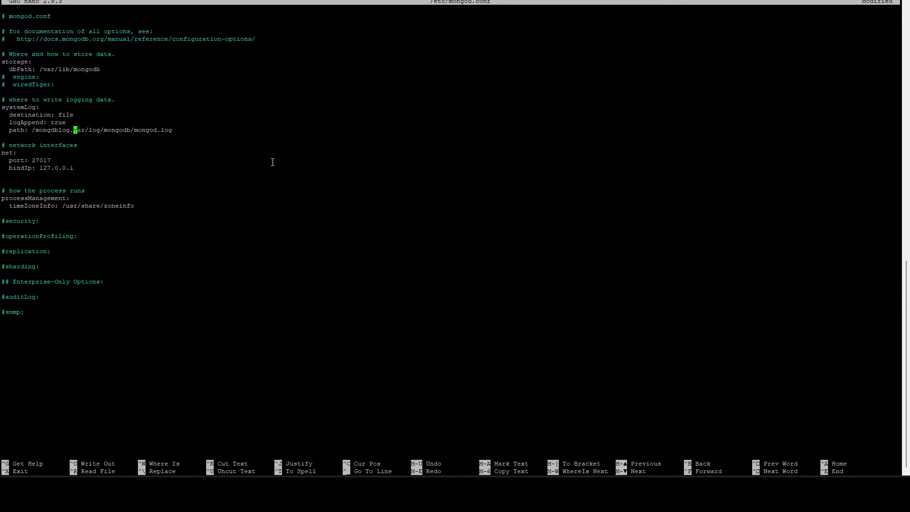
key("BackSpace")
type("/")
key("Delete")
key("Delete")
key("Delete")
key("Delete")
key("Delete")
key("Delete")
key("Delete")
key("Delete")
key("Delete")
key("Delete")
key("Delete")
key("Delete")
key("Delete")
key("Delete")
key("Delete")
key("Right")
key("Right")
key("Right")
key("Right")
key("Right")
key("Right")
key("Right")
key("Right")
key("Right")
key("Right")
key("Right")
key("Right")
key("Down")
key("Down")
key("End")
key("Down")
key("End")
Step: Attempt to save the unwritable file, then quit nano without saving
key("ctrl+x")
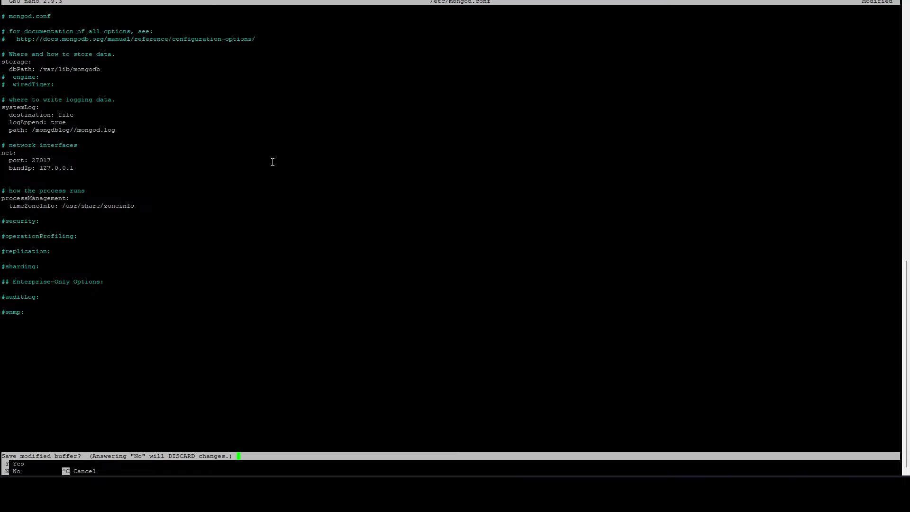
key("y")
key("Return")
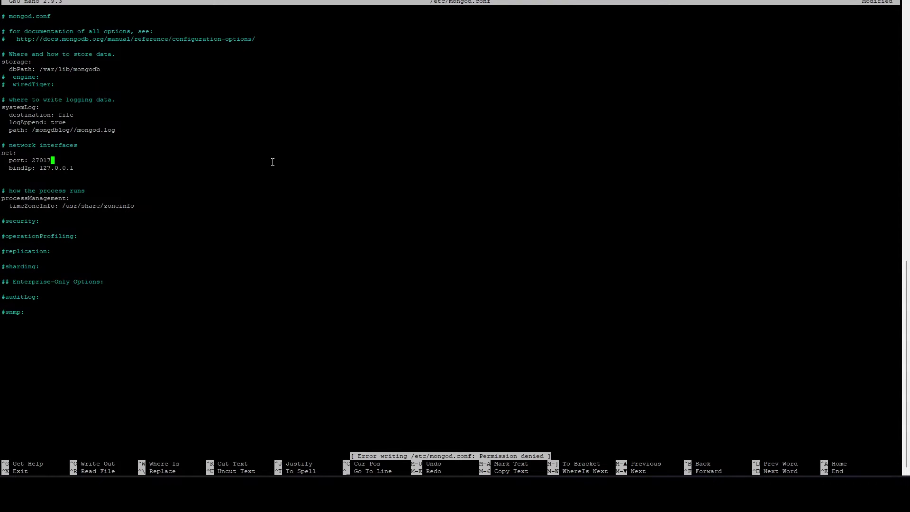
key("ctrl+x")
key("n")
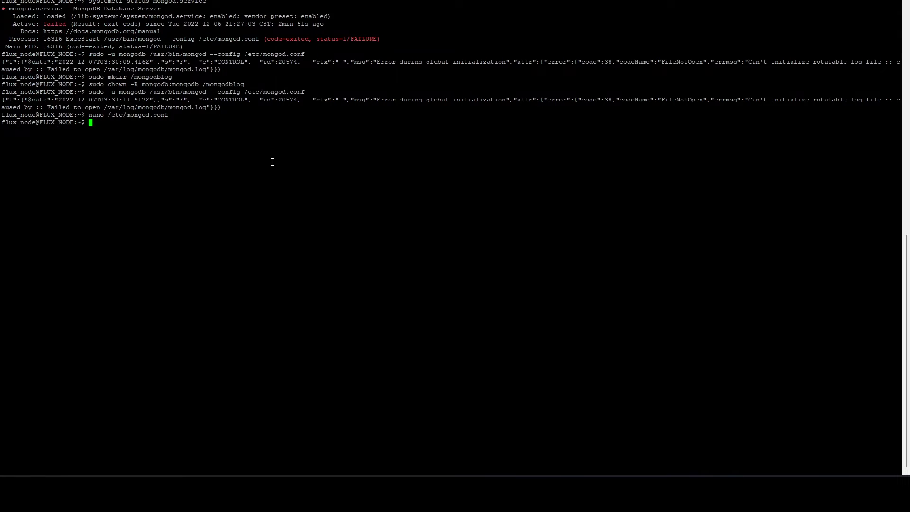
Step: Reopen /etc/mongod.conf in nano with sudo
type("sudo nano /etc/mong")
key("Tab")
key("Return")
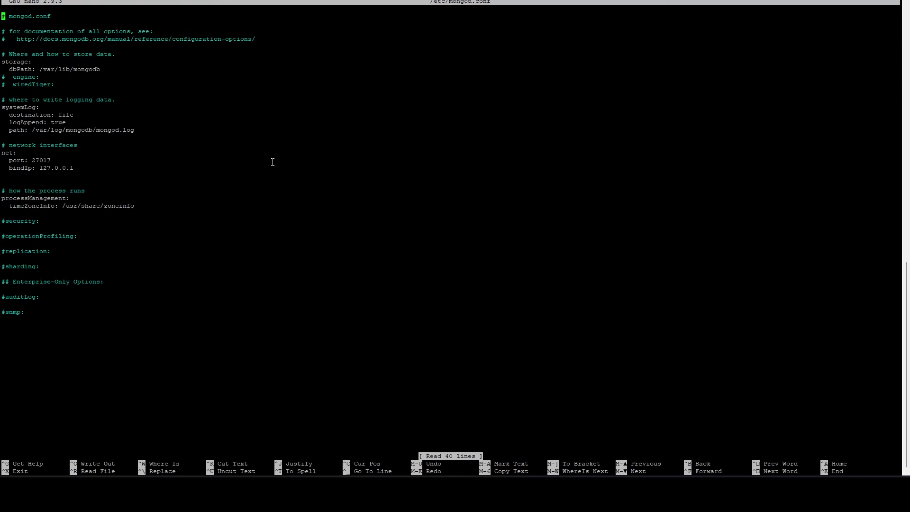
Step: Change the log path to /mongodblog/mongod.log and save the file
key("Down")
key("Down")
key("Down")
key("Down")
key("Down")
key("Down")
key("Down")
key("Down")
key("Down")
key("Down")
key("Down")
key("Down")
key("Down")
key("Down")
key("Down")
key("Right")
key("Right")
key("Right")
key("Right")
key("Right")
key("Right")
key("Right")
key("Right")
key("Right")
key("Right")
key("Left")
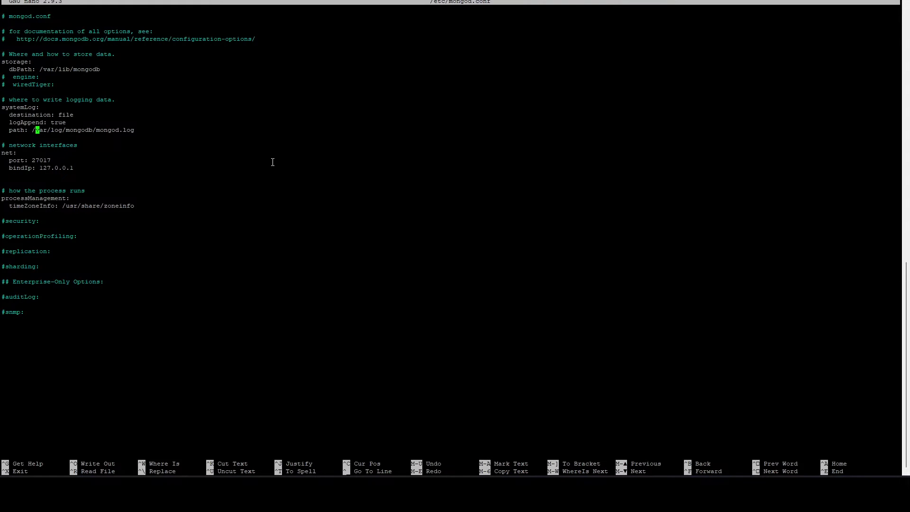
type("mongodb")
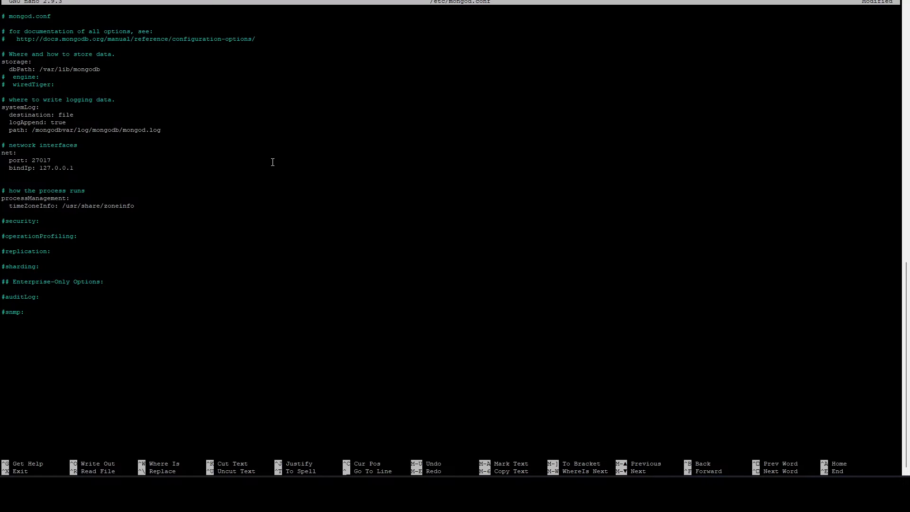
key("Delete")
key("Delete")
key("Delete")
key("Delete")
key("Right")
key("Right")
key("Right")
key("Right")
key("Delete")
key("Delete")
key("Delete")
key("Delete")
key("Delete")
key("Delete")
key("Delete")
key("Delete")
key("Down")
key("ctrl+x")
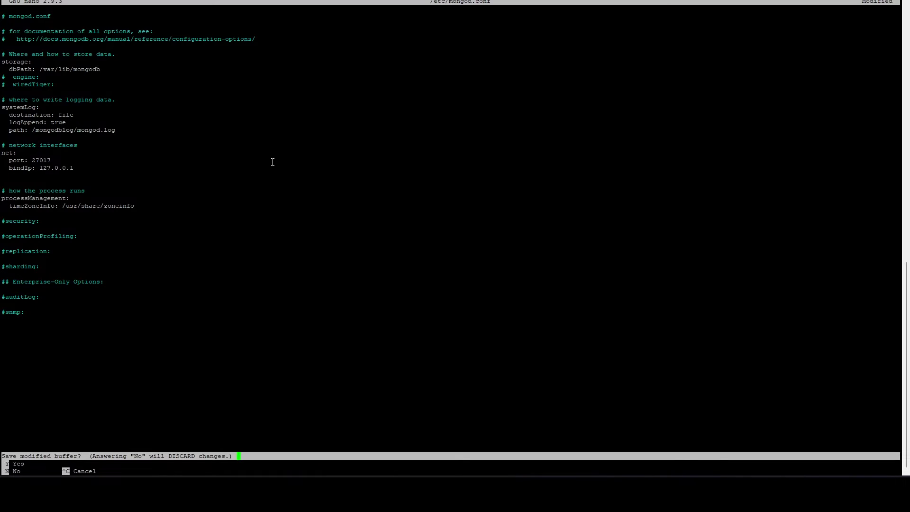
key("y")
key("Return")
Step: Rerun mongod as the mongodb user with the updated config, then stop it
key("Up")
key("Up")
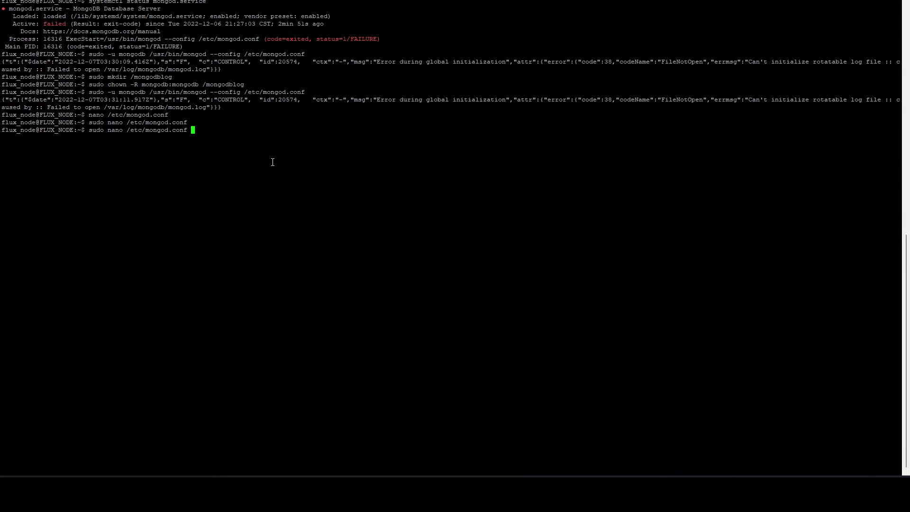
key("Up")
key("Up")
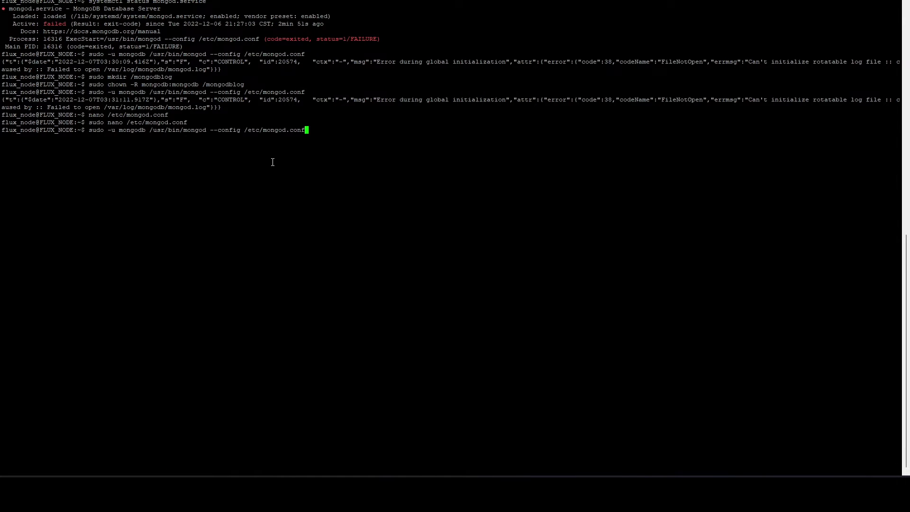
key("Return")
key("ctrl+c")
Step: Read the latest entries of /mongodblog/mongod.log with sudo tail
type("tail /mo")
key("Tab")
type("m")
key("Tab")
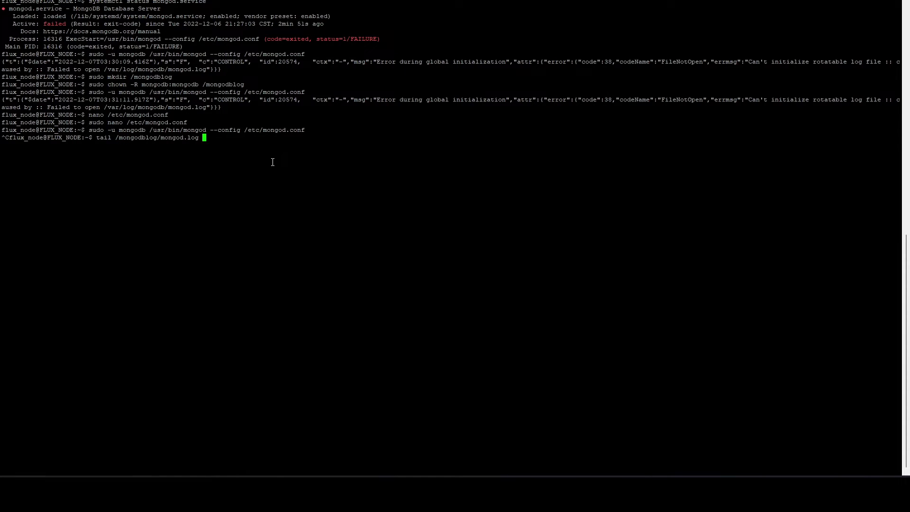
key("Return")
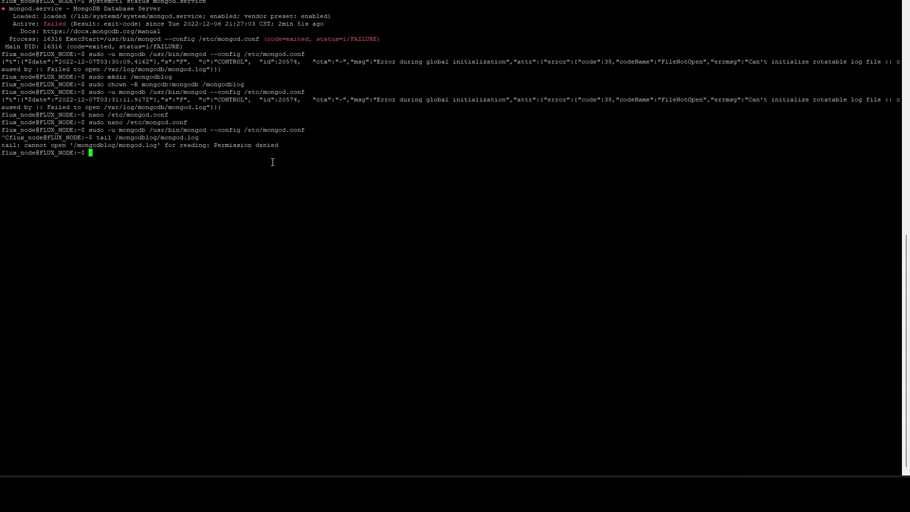
key("Up")
key("Home")
type("sud")
type("o")
key("Return")
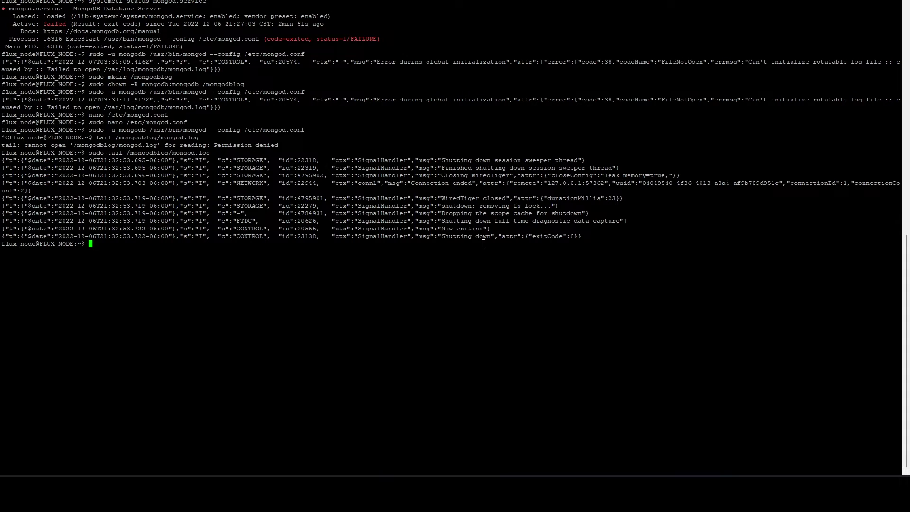
Step: Reboot the node with sudo reboot
type("r")
key("BackSpace")
type("sudo reboot")
key("Return")
key("Return")
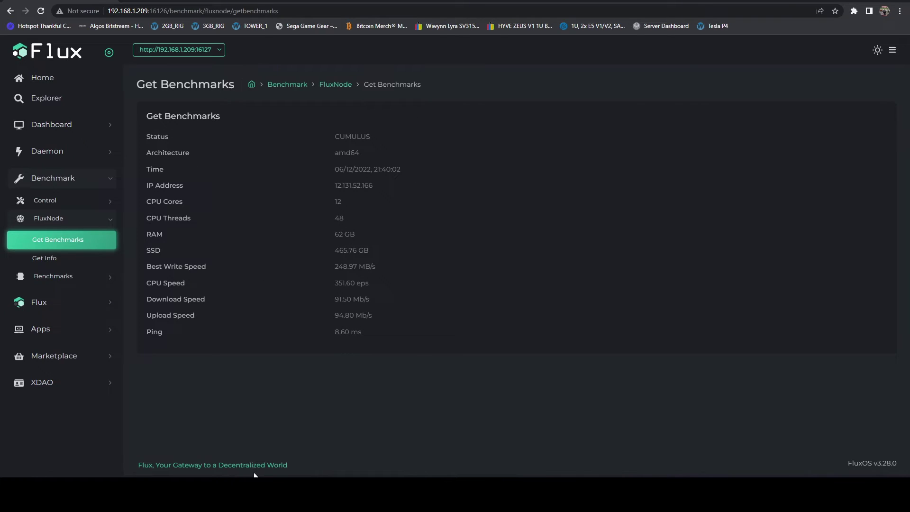
Step: Restart the disconnected PuTTY session to the rebooted node
mouse_move(189, 493)
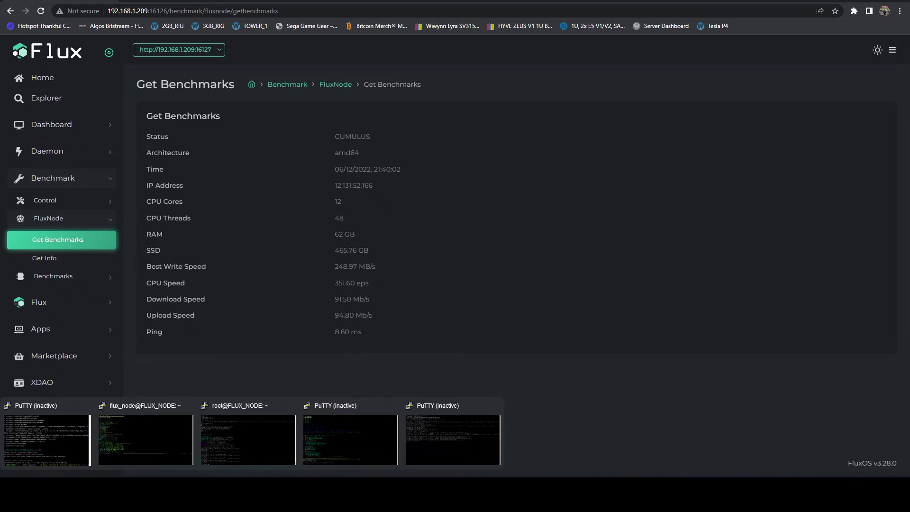
left_click(475, 454)
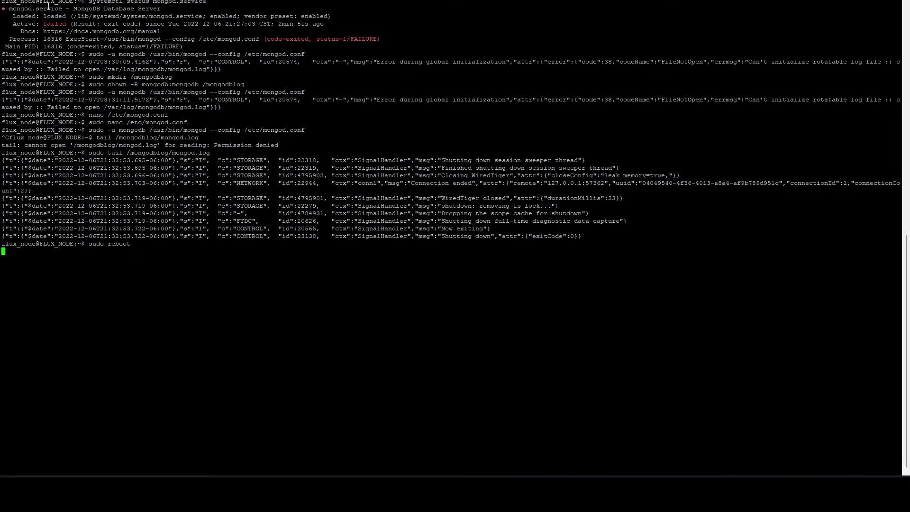
key("alt+space")
left_click(48, 99)
Step: Log back in with the login name and account password
type("flux_node")
key("Return")
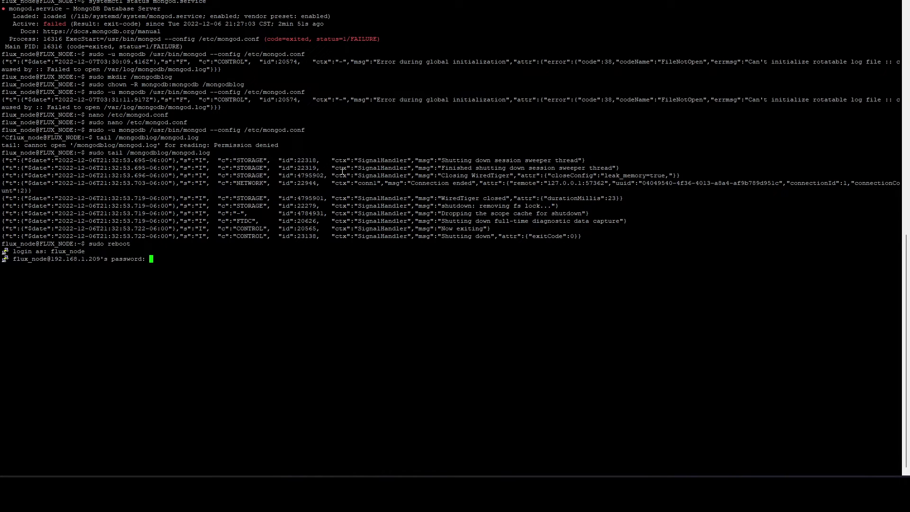
key("Return")
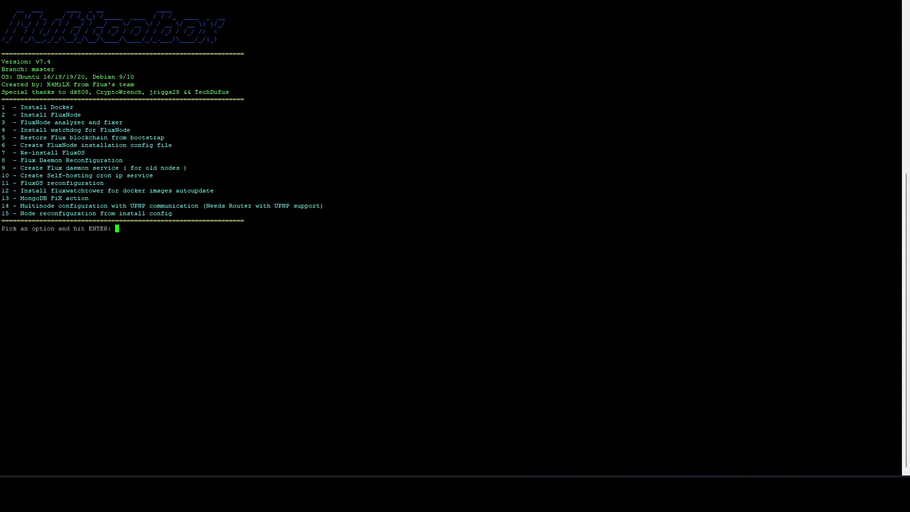
Step: Bring up the HiveOS browser window maximized and refresh the worker's stats
left_click(172, 493)
left_click_drag(660, 97, 738, 63)
left_click(805, 56)
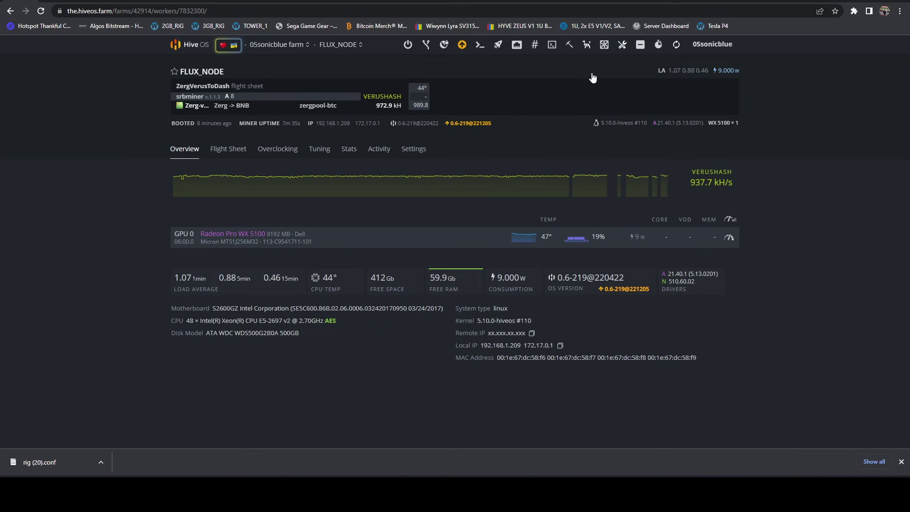
left_click(674, 47)
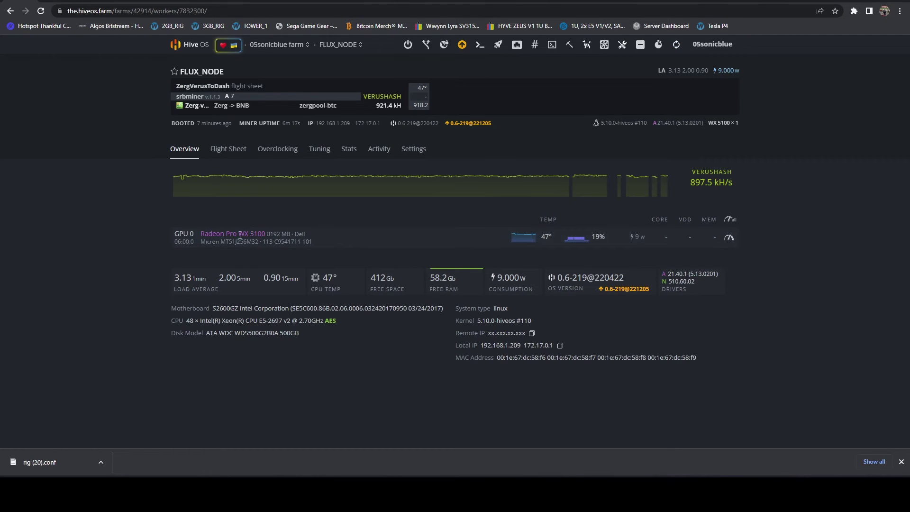
mouse_move(176, 285)
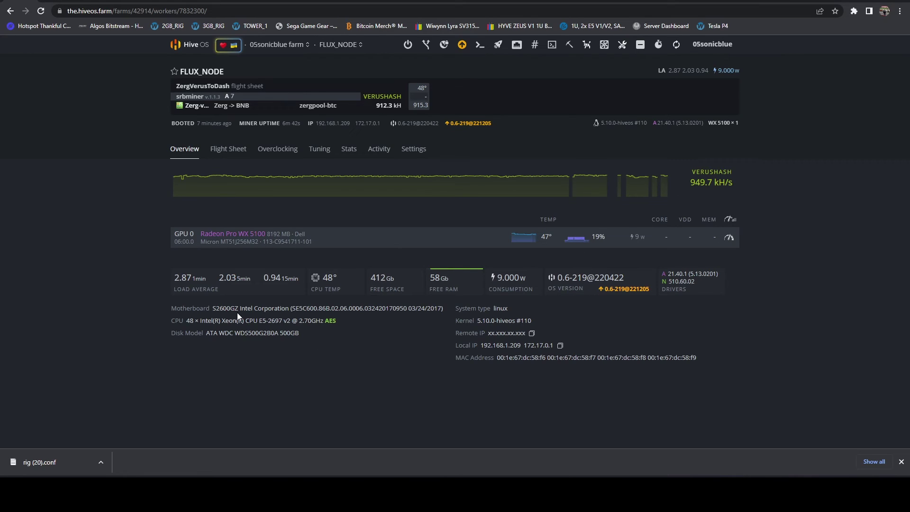
Step: Open the FLUX_NODE worker's Tuning settings and its SRBMiner-MULTI configuration
left_click(317, 152)
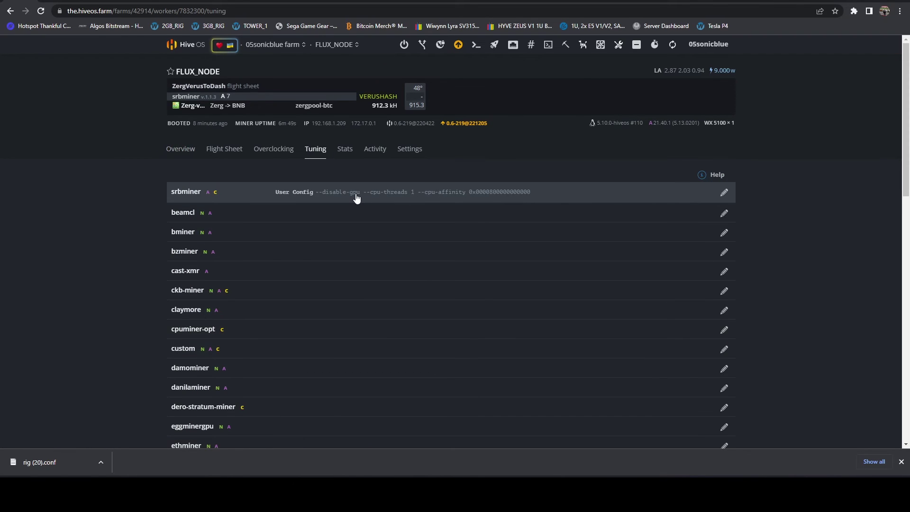
left_click(724, 191)
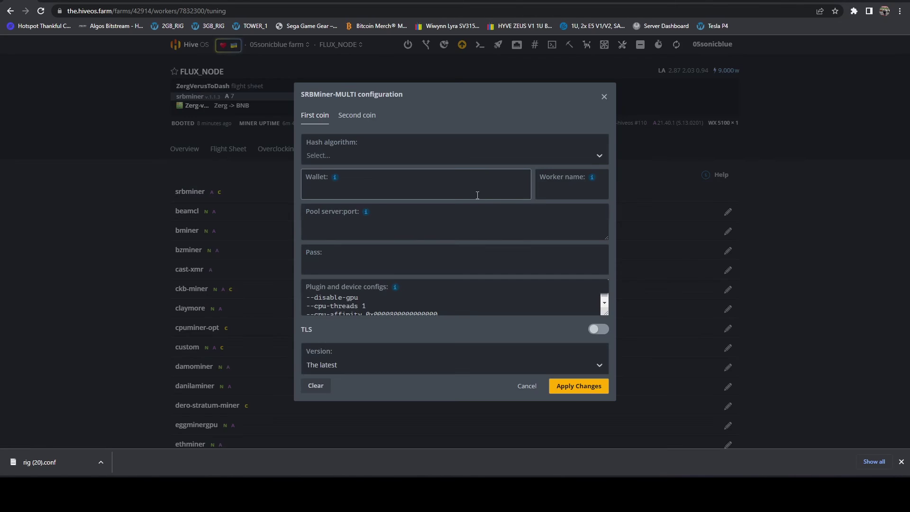
mouse_move(395, 288)
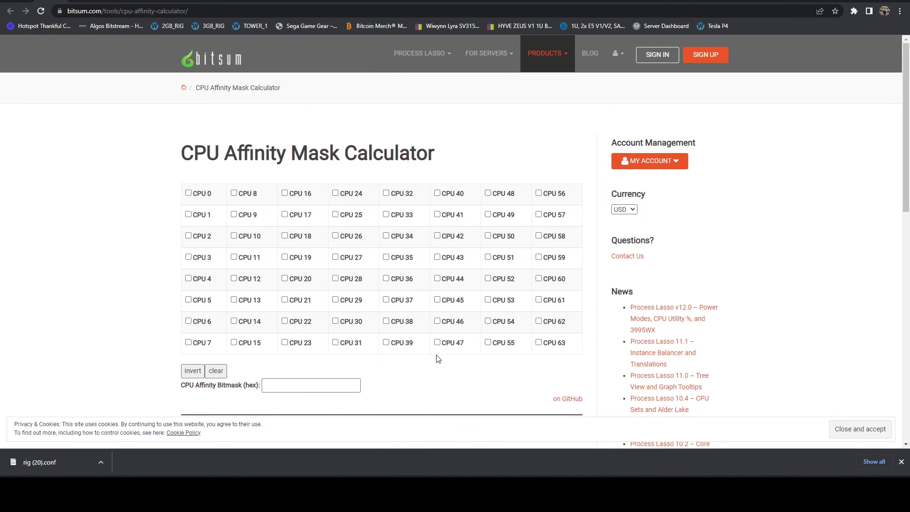
left_click(437, 343)
left_click(188, 214)
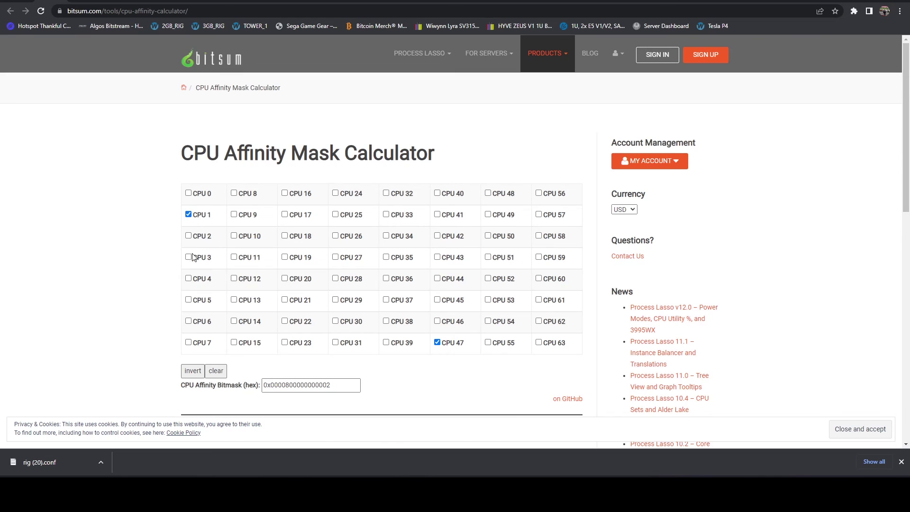
left_click(188, 256)
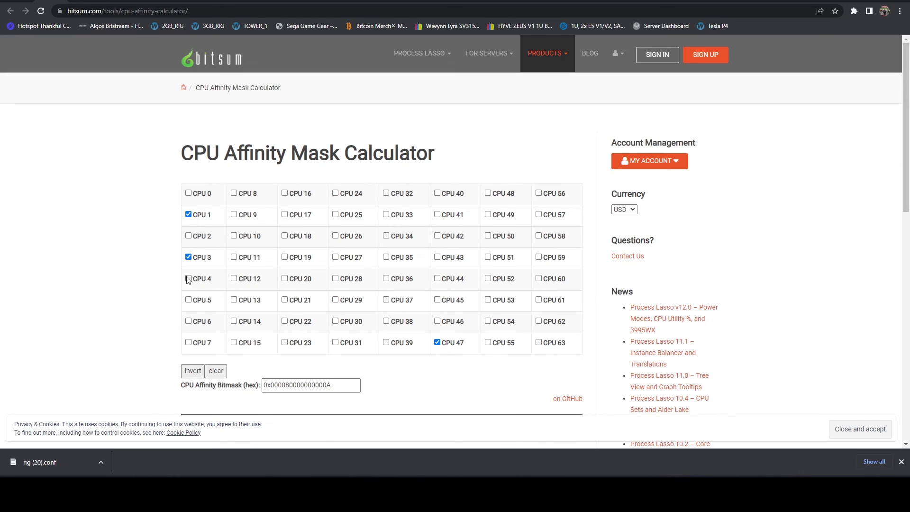
left_click(188, 300)
left_click(188, 342)
Step: Return to the HiveOS tab and cancel the SRBMiner-MULTI configuration dialog, leaving its settings unchanged
key("ctrl+Tab")
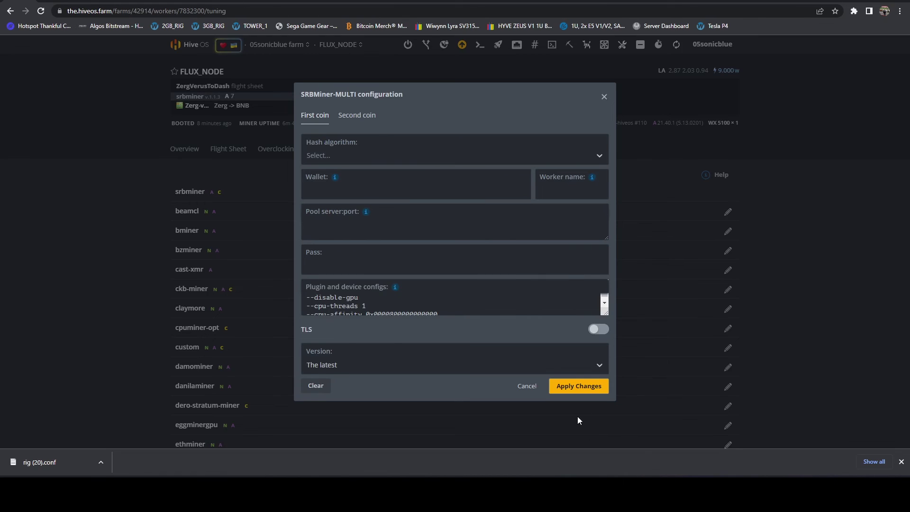
left_click(527, 385)
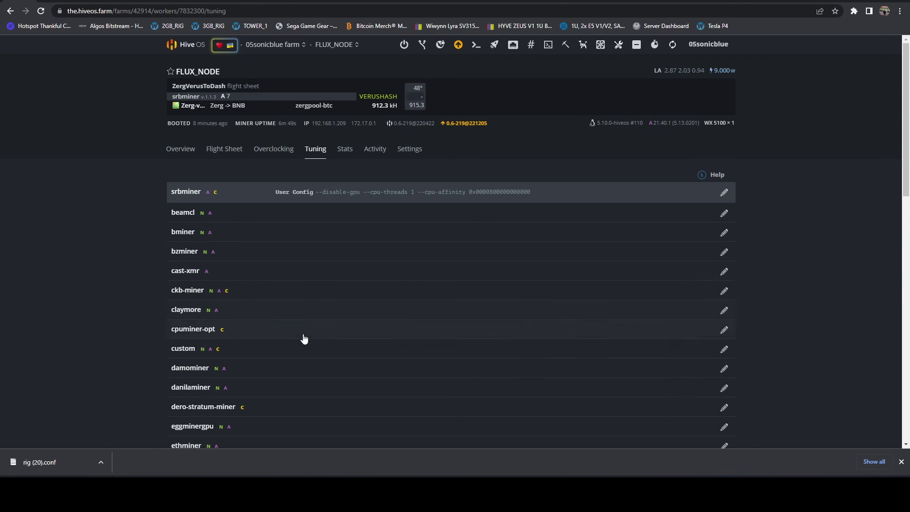
mouse_move(256, 492)
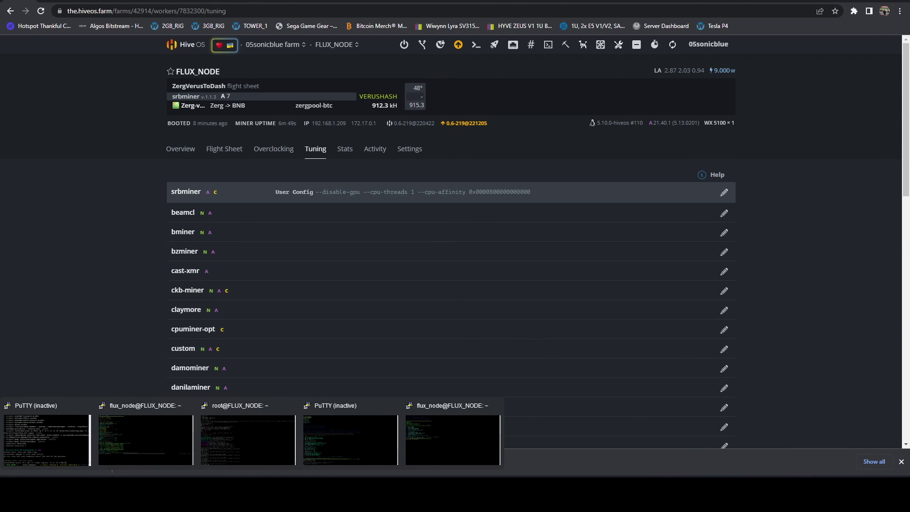
Step: Bring the flux_node PuTTY session, showing the Multitoolbox v7.4 menu, to the front
left_click(447, 442)
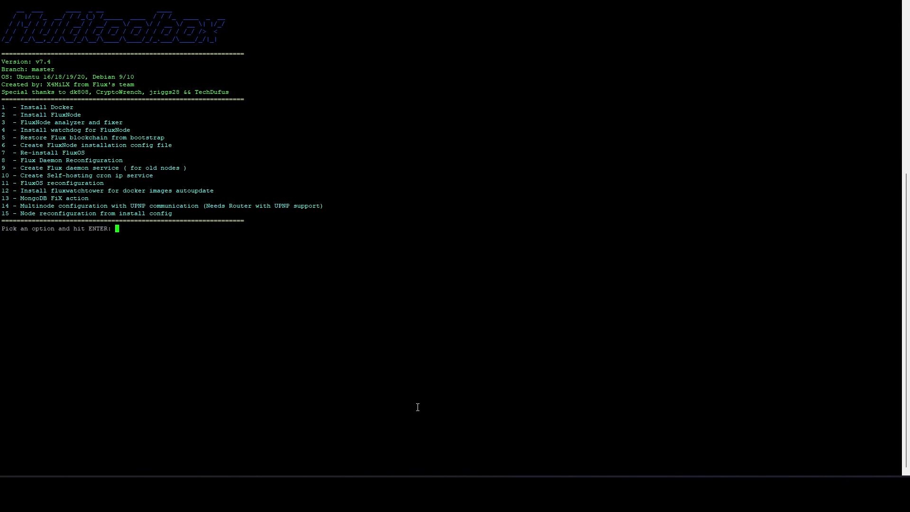